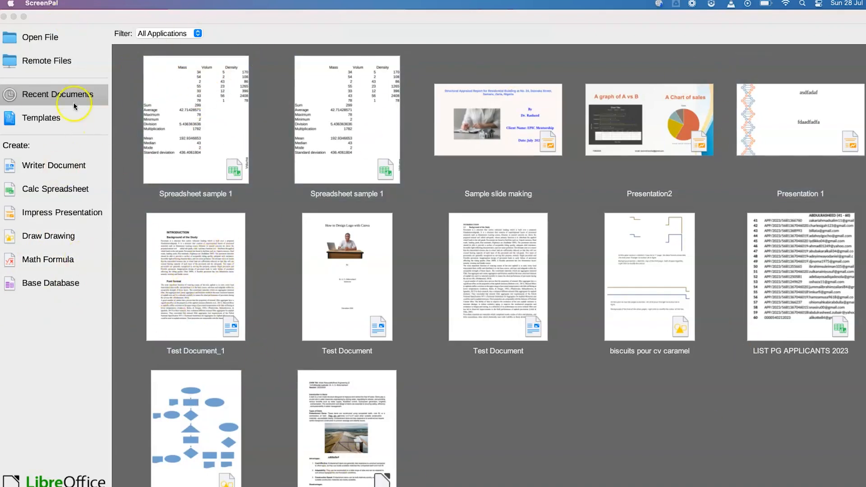
Create a new blank Draw drawing
{"action": "left_click", "coordinate": [34, 241]}
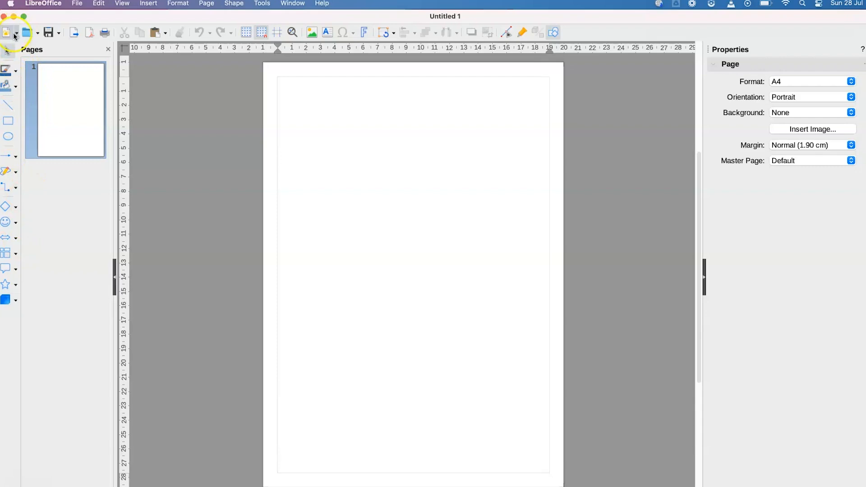
Examine the new-document types and the available connectors, basic shapes, symbols, block arrows, flowchart shapes, callouts, stars and 3D objects
{"action": "left_click", "coordinate": [16, 33]}
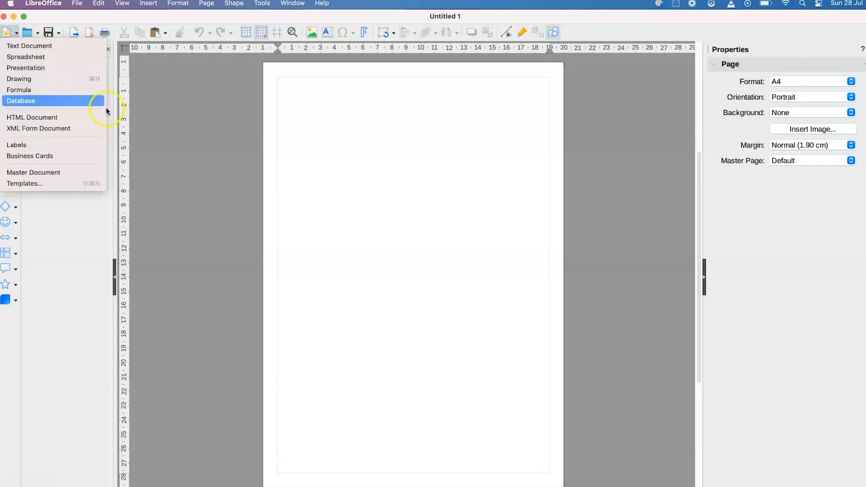
{"action": "left_click", "coordinate": [230, 139]}
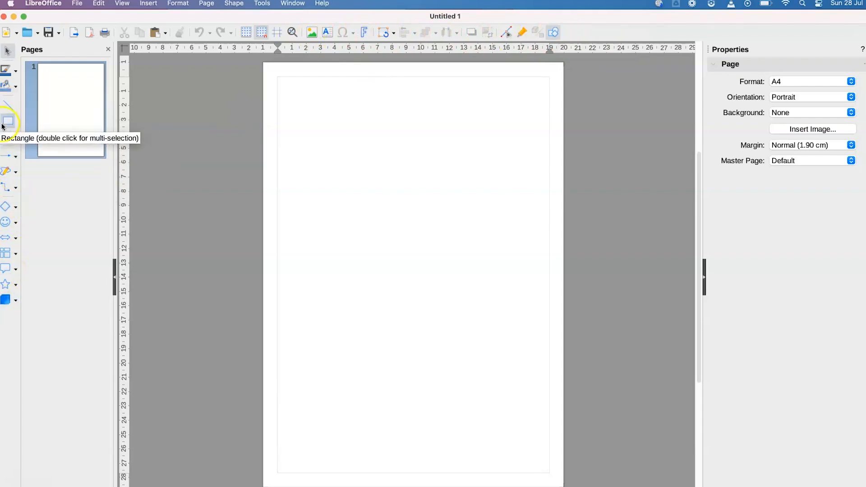
{"action": "left_click", "coordinate": [8, 136]}
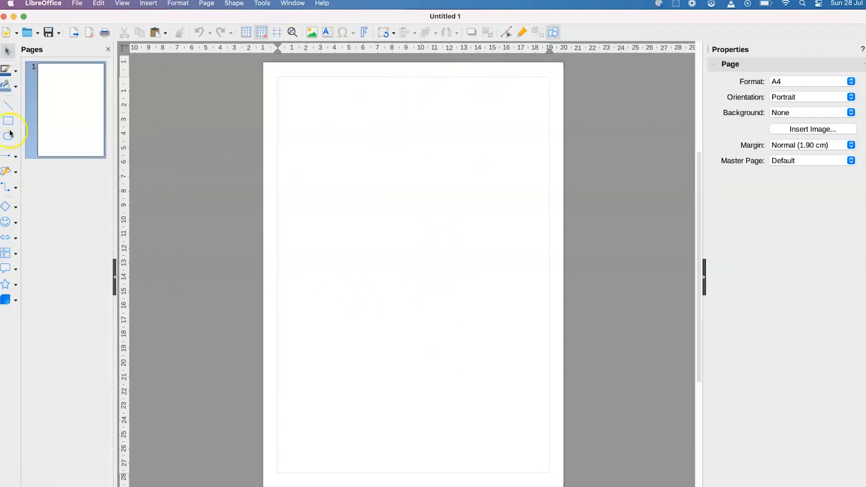
{"action": "left_click", "coordinate": [16, 190]}
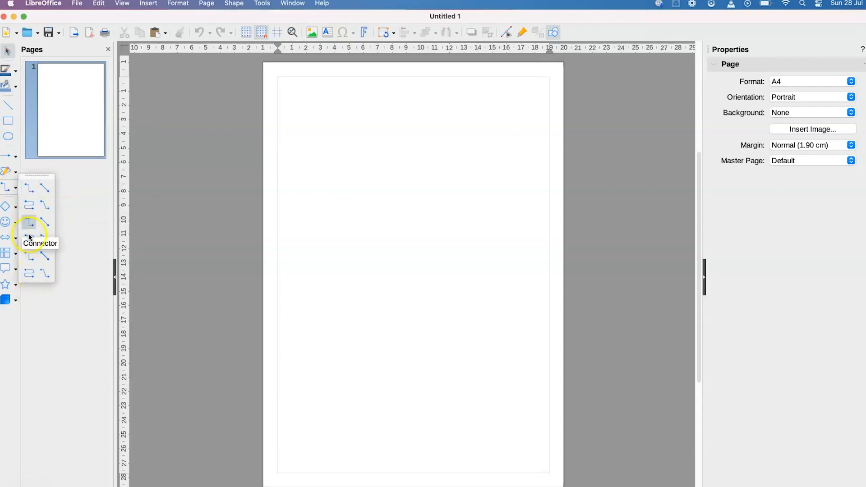
{"action": "left_click", "coordinate": [86, 255]}
{"action": "left_click", "coordinate": [16, 205]}
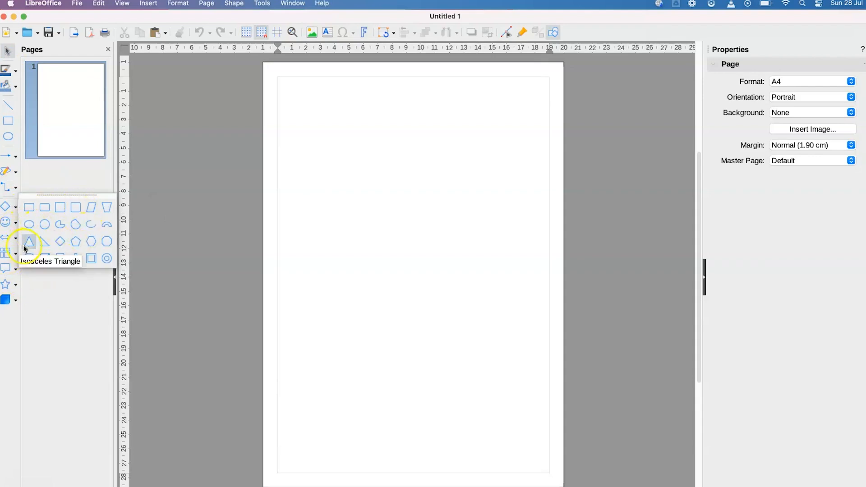
{"action": "left_click", "coordinate": [17, 223]}
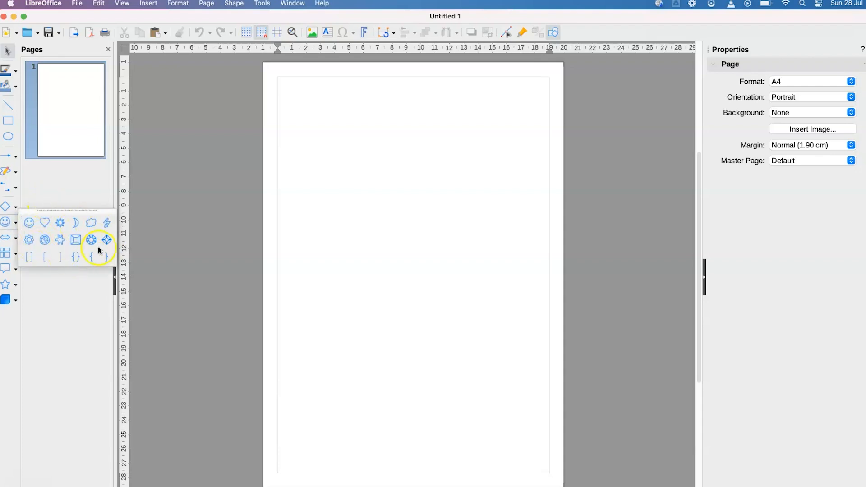
{"action": "left_click", "coordinate": [15, 239]}
{"action": "left_click", "coordinate": [15, 239]}
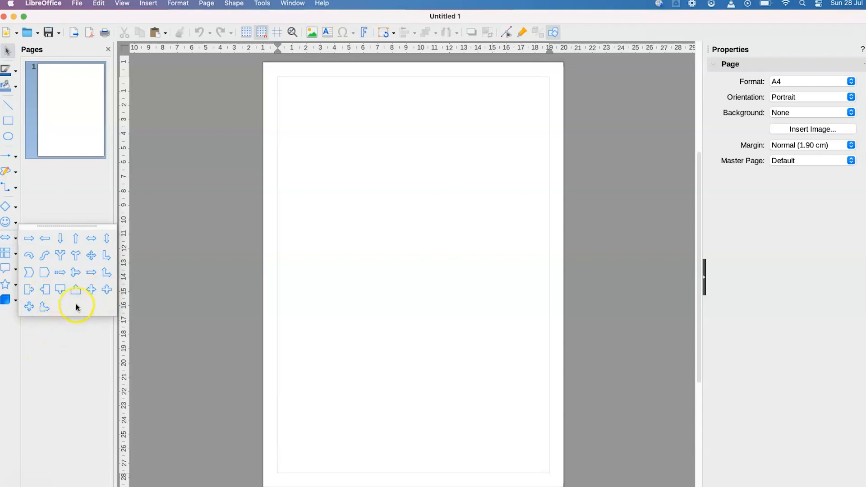
{"action": "left_click", "coordinate": [17, 254]}
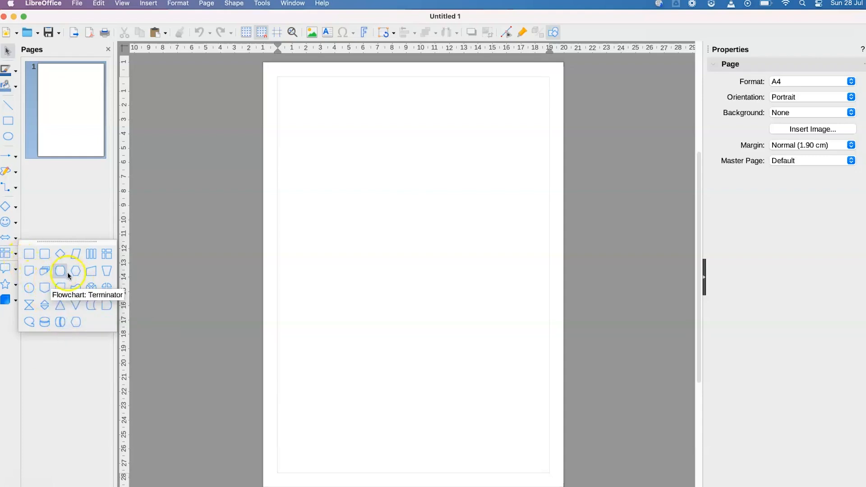
{"action": "left_click", "coordinate": [16, 271]}
{"action": "left_click", "coordinate": [16, 271]}
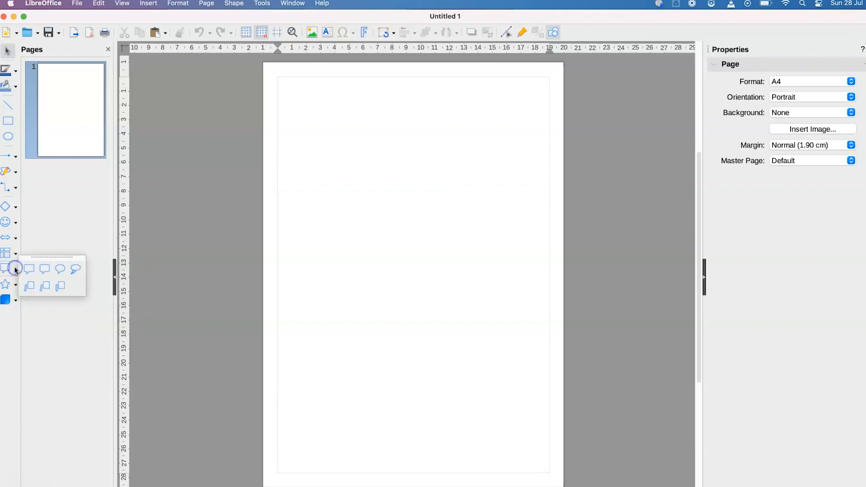
{"action": "left_click", "coordinate": [16, 286]}
{"action": "left_click", "coordinate": [16, 287]}
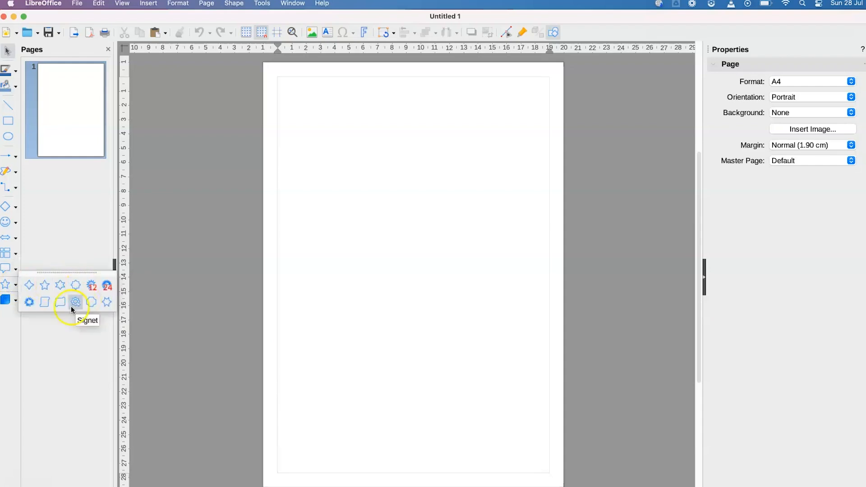
{"action": "left_click", "coordinate": [16, 300]}
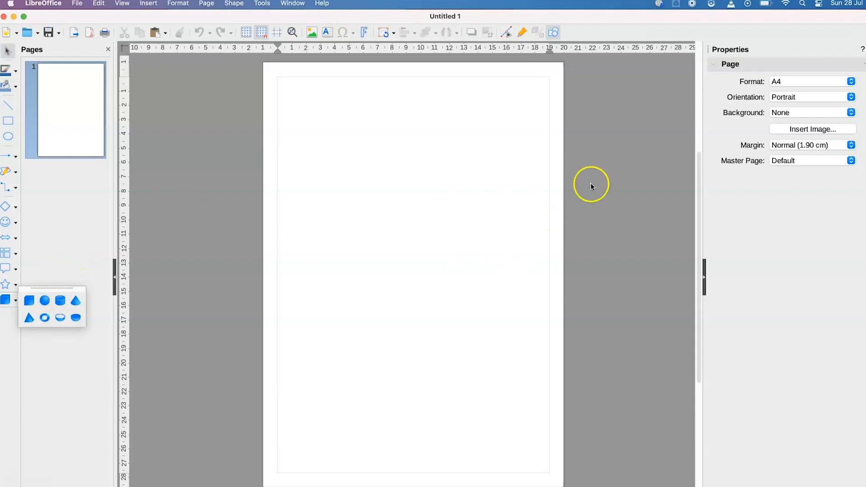
{"action": "left_click", "coordinate": [605, 172]}
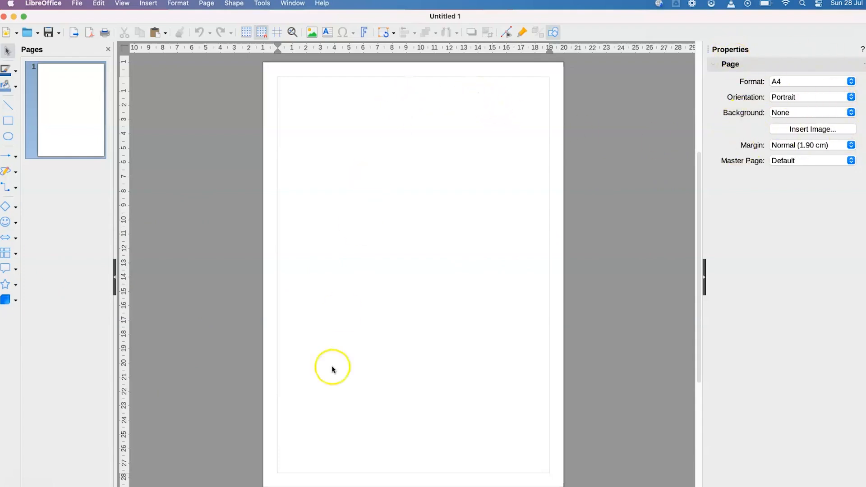
Set the page orientation to Landscape
{"action": "left_click", "coordinate": [818, 98]}
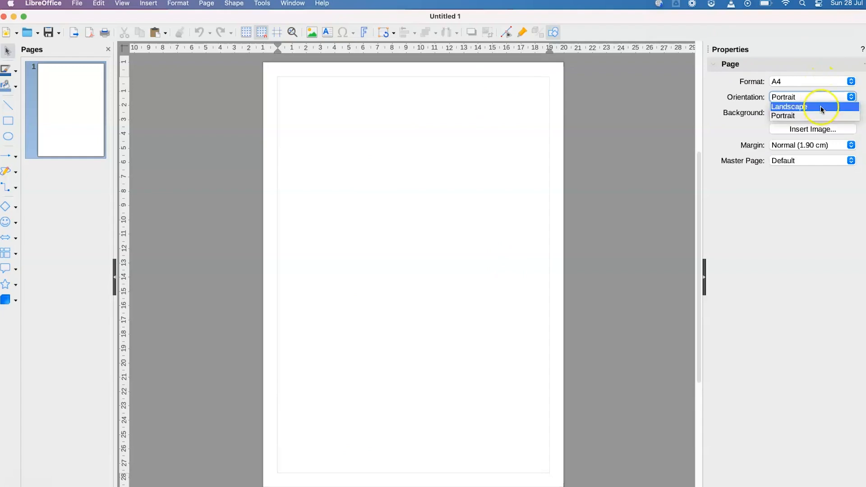
{"action": "left_click", "coordinate": [822, 106]}
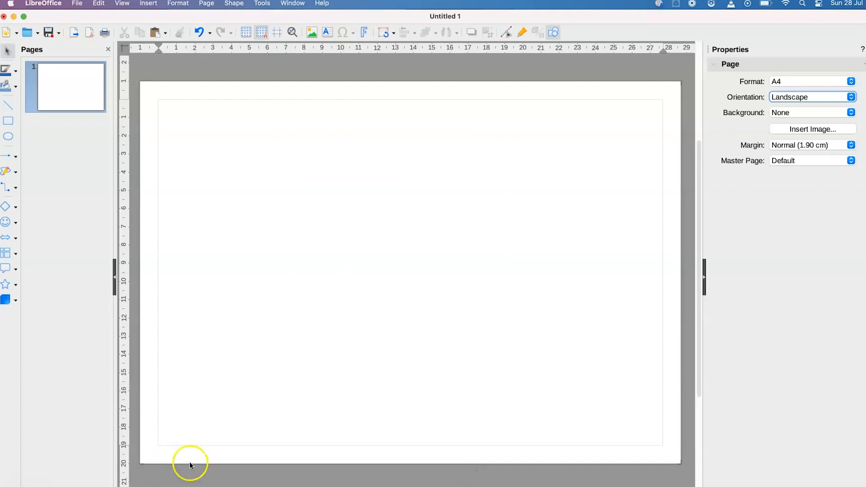
{"action": "left_click", "coordinate": [294, 365]}
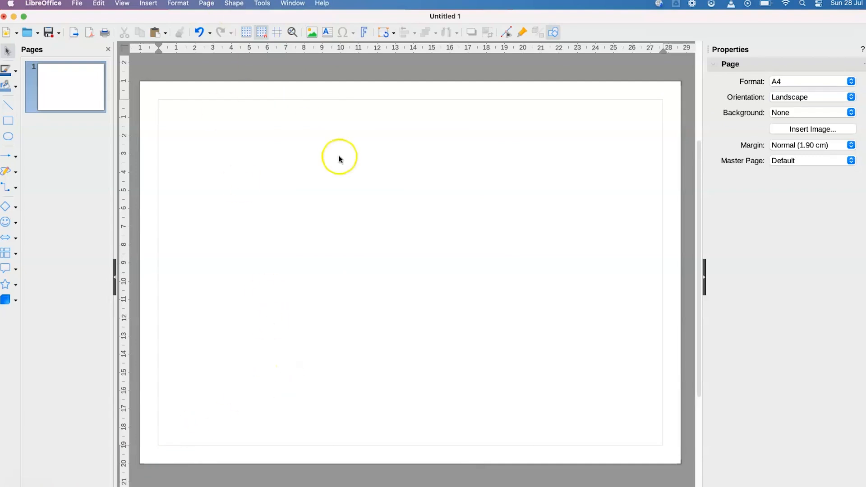
Paste the copied flowchart image, enlarge it and place it along the right side of the page as a reference
{"action": "key", "text": "super+v"}
{"action": "left_click", "coordinate": [409, 250]}
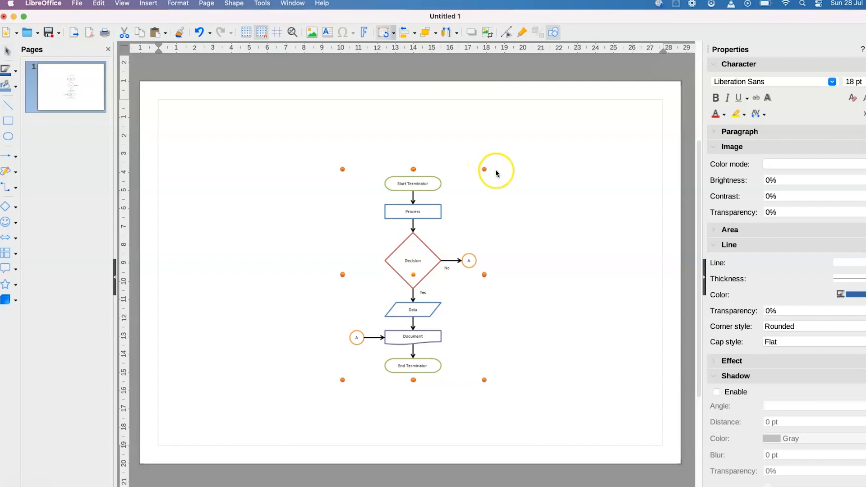
{"action": "left_click", "coordinate": [516, 170]}
{"action": "left_click", "coordinate": [437, 185]}
{"action": "left_click_drag", "start_coordinate": [488, 170], "coordinate": [518, 119]}
{"action": "left_click_drag", "start_coordinate": [444, 229], "coordinate": [596, 243]}
{"action": "left_click", "coordinate": [548, 266]}
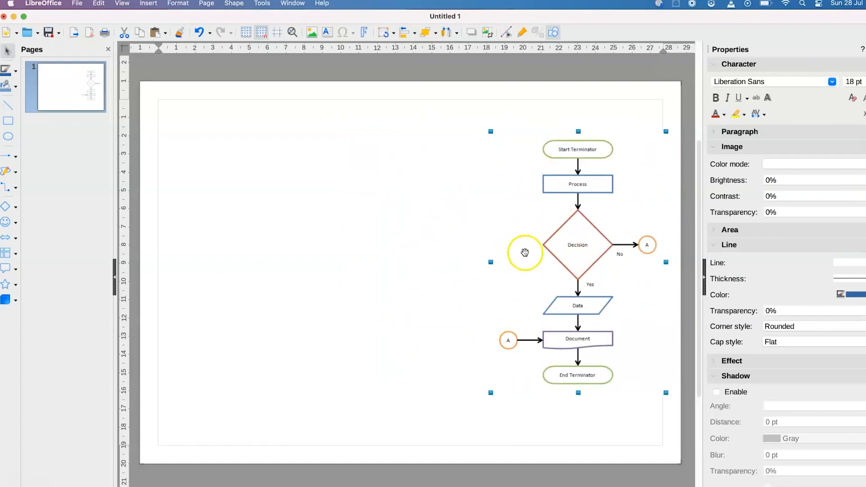
{"action": "left_click", "coordinate": [340, 147]}
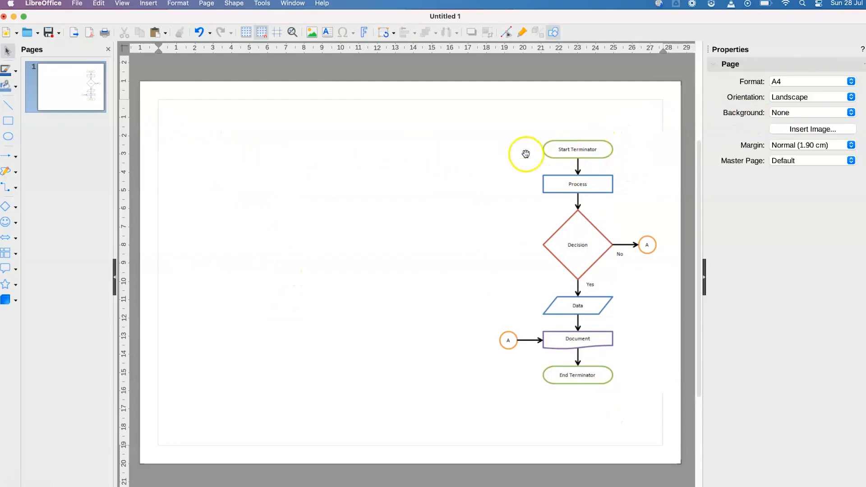
Draw a horizontal ellipse about 5.5 cm wide and 1.5 cm high in the upper left of the page
{"action": "left_click", "coordinate": [8, 137]}
{"action": "left_click_drag", "start_coordinate": [203, 145], "coordinate": [318, 174]}
{"action": "left_click_drag", "start_coordinate": [271, 159], "coordinate": [276, 141]}
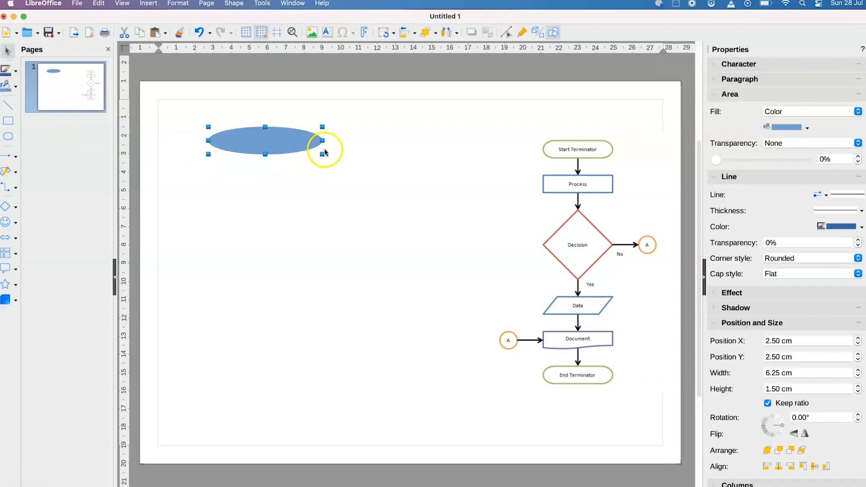
{"action": "left_click_drag", "start_coordinate": [323, 154], "coordinate": [309, 138]}
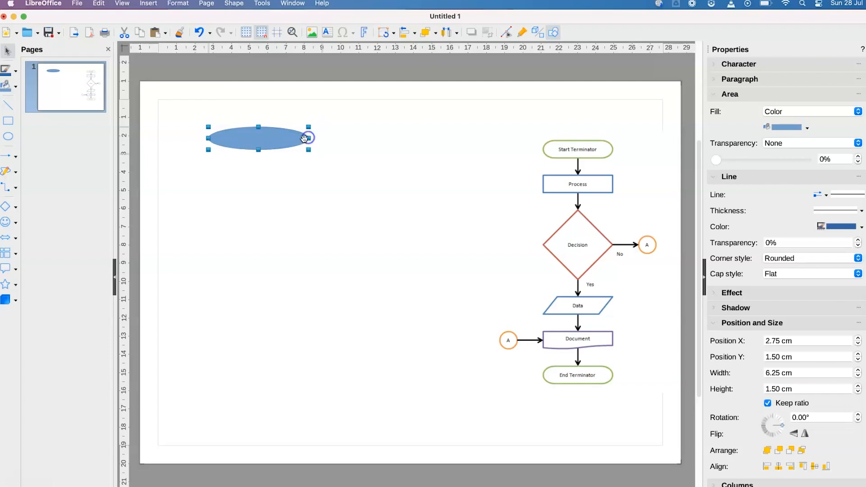
{"action": "left_click_drag", "start_coordinate": [258, 150], "coordinate": [258, 154]}
{"action": "left_click", "coordinate": [380, 144]}
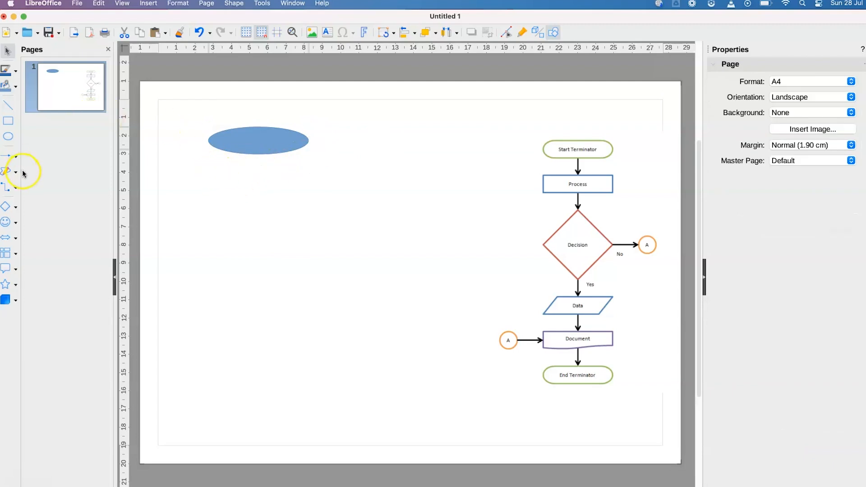
Draw a rectangle about 6.25 cm wide and 1.5 cm high, centred just below the ellipse with a gap between them
{"action": "left_click", "coordinate": [8, 121]}
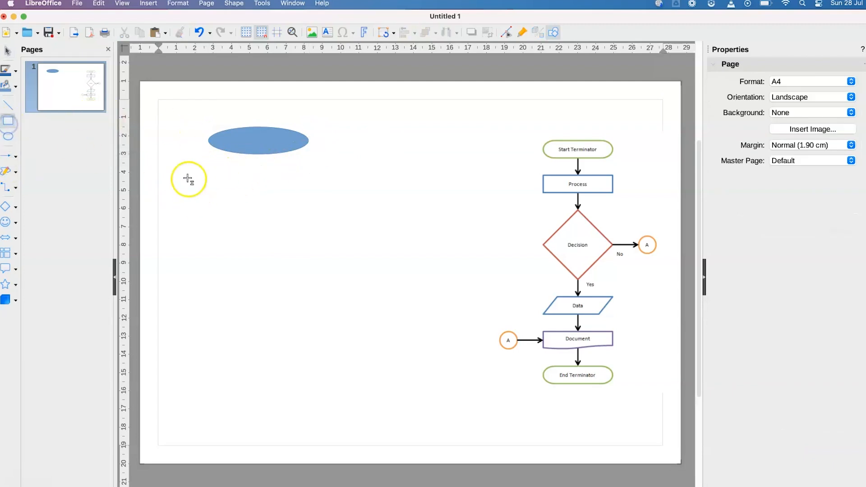
{"action": "mouse_move", "coordinate": [199, 181]}
{"action": "left_mouse_down"}
{"action": "mouse_move", "coordinate": [306, 197]}
{"action": "mouse_move", "coordinate": [314, 209]}
{"action": "left_mouse_up"}
{"action": "left_click_drag", "start_coordinate": [254, 198], "coordinate": [273, 188]}
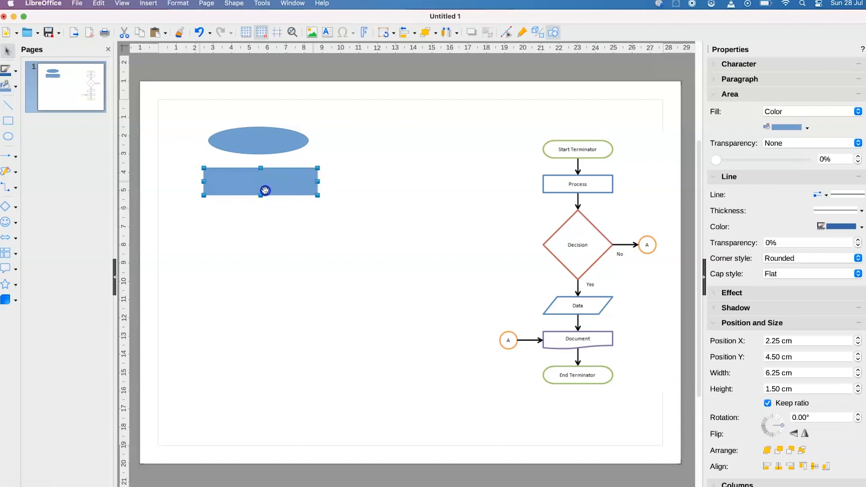
{"action": "left_click", "coordinate": [266, 190]}
{"action": "left_click_drag", "start_coordinate": [236, 183], "coordinate": [238, 193]}
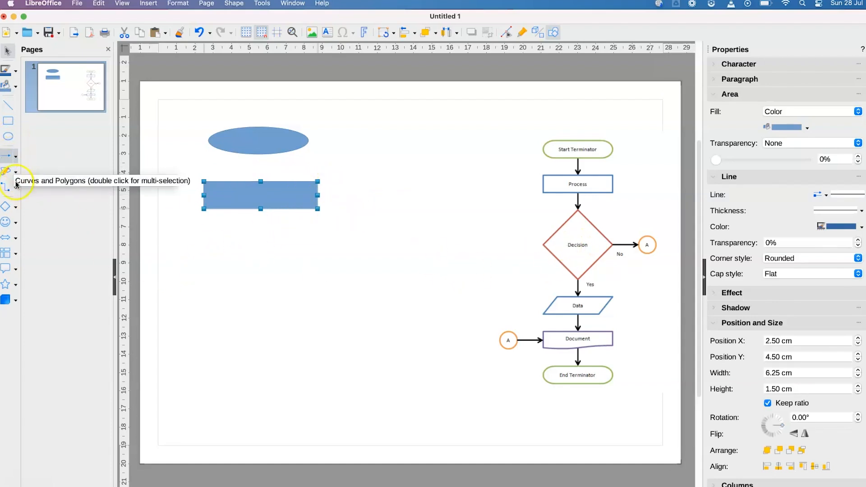
Draw a diamond about 3.75 cm wide and 3 cm high, centred below the rectangle
{"action": "left_click", "coordinate": [16, 208]}
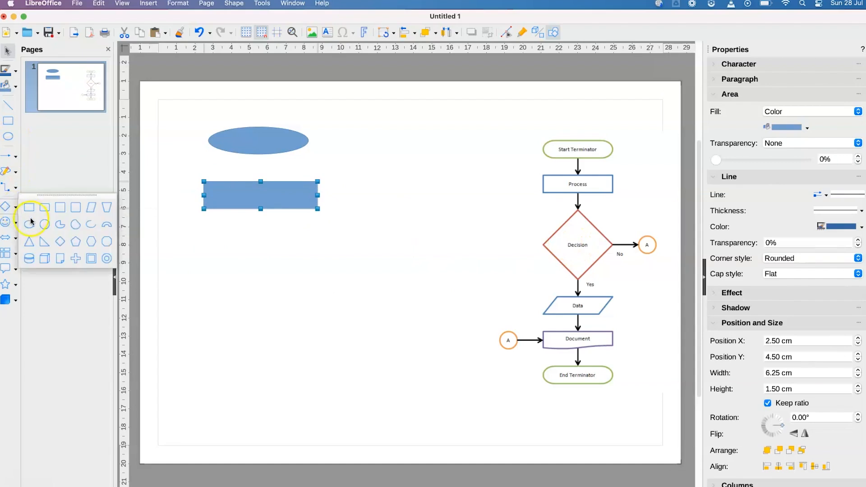
{"action": "left_click", "coordinate": [60, 242]}
{"action": "mouse_move", "coordinate": [242, 236]}
{"action": "left_mouse_down"}
{"action": "mouse_move", "coordinate": [298, 268]}
{"action": "mouse_move", "coordinate": [308, 291]}
{"action": "left_mouse_up"}
{"action": "left_click_drag", "start_coordinate": [278, 270], "coordinate": [265, 262]}
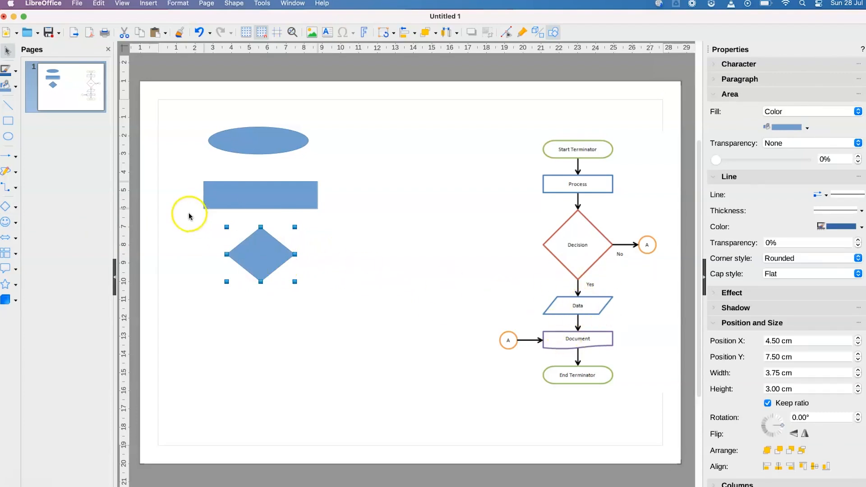
Draw a parallelogram below the diamond, in line with the shapes above it
{"action": "left_click", "coordinate": [16, 208]}
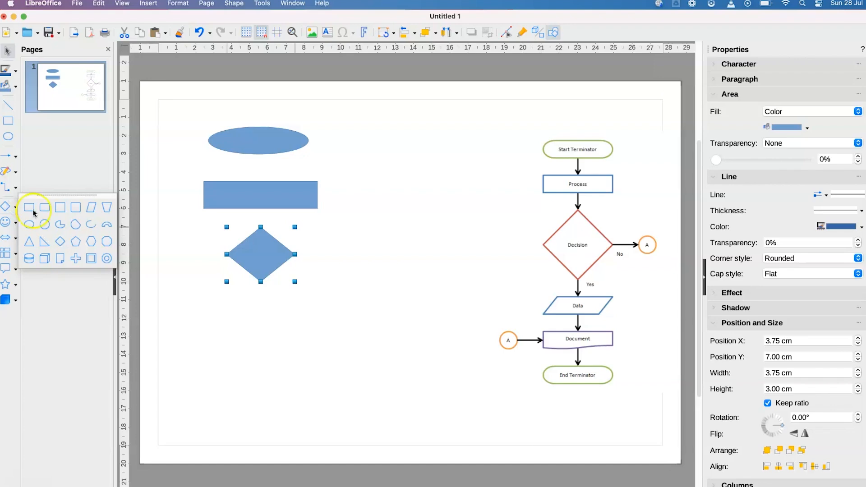
{"action": "left_click", "coordinate": [94, 215]}
{"action": "mouse_move", "coordinate": [217, 323]}
{"action": "left_mouse_down"}
{"action": "mouse_move", "coordinate": [286, 341]}
{"action": "mouse_move", "coordinate": [305, 361]}
{"action": "mouse_move", "coordinate": [300, 346]}
{"action": "left_mouse_up"}
{"action": "left_click_drag", "start_coordinate": [270, 336], "coordinate": [270, 318]}
{"action": "left_click", "coordinate": [348, 344]}
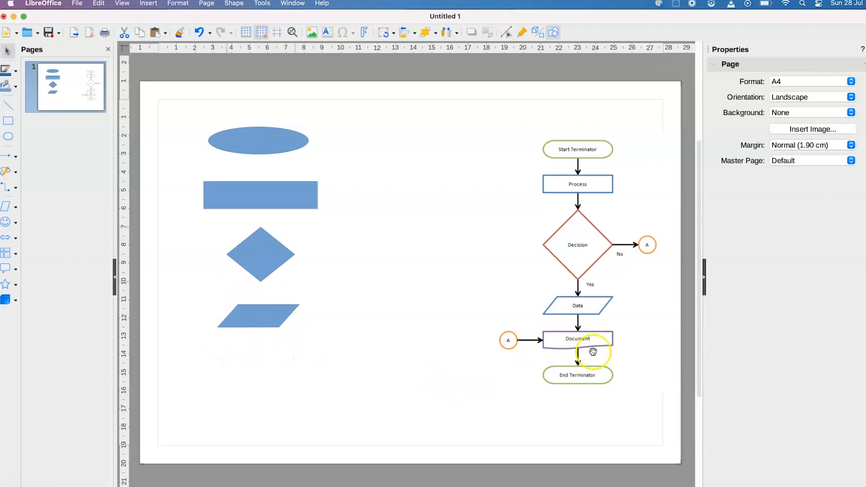
Draw a flowchart Document shape below the parallelogram, roughly as wide as the ellipse
{"action": "left_click", "coordinate": [16, 208]}
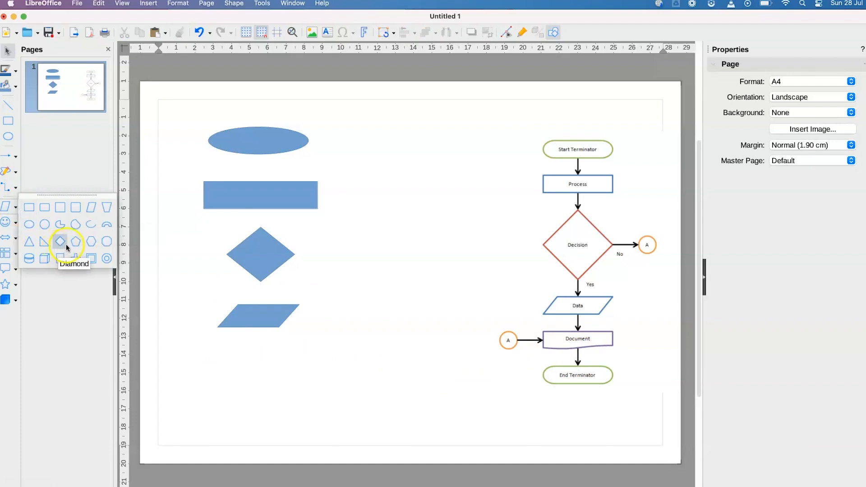
{"action": "left_click", "coordinate": [15, 223]}
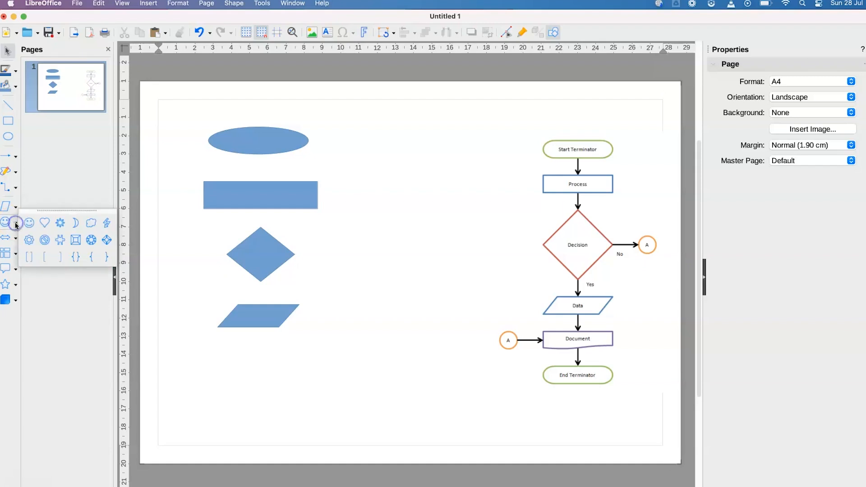
{"action": "left_click", "coordinate": [15, 254]}
{"action": "left_click", "coordinate": [29, 271]}
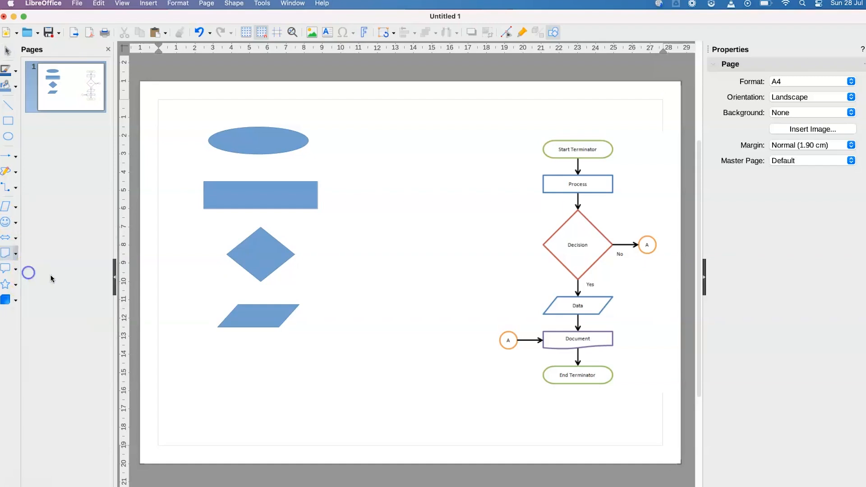
{"action": "left_click_drag", "start_coordinate": [214, 355], "coordinate": [314, 383]}
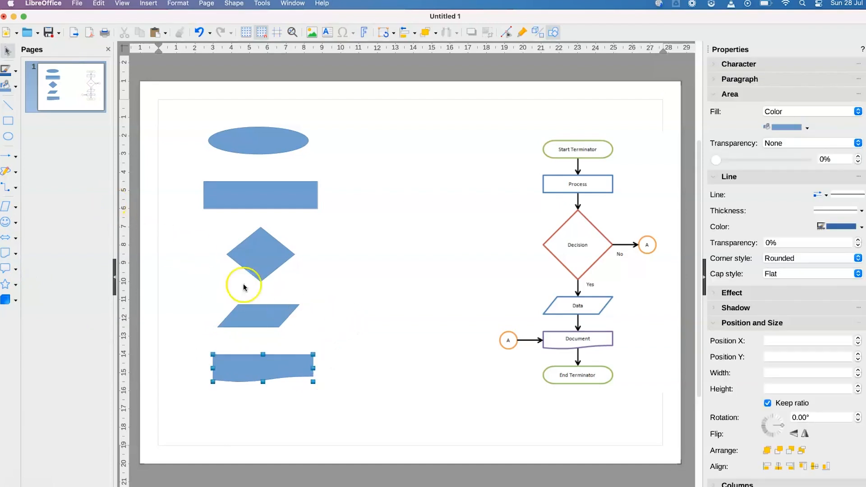
Place a copy of the ellipse below the Document shape and move the rectangle up to a Y position of 4.25 cm
{"action": "left_click", "coordinate": [306, 135]}
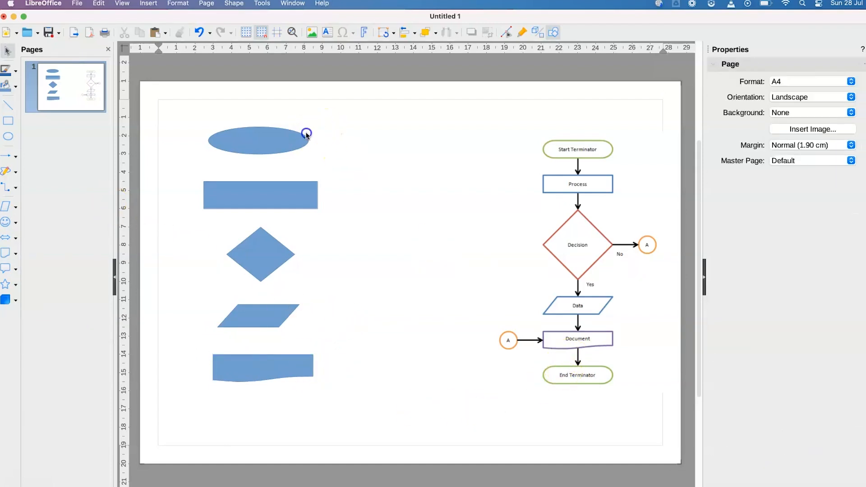
{"action": "left_click", "coordinate": [297, 141]}
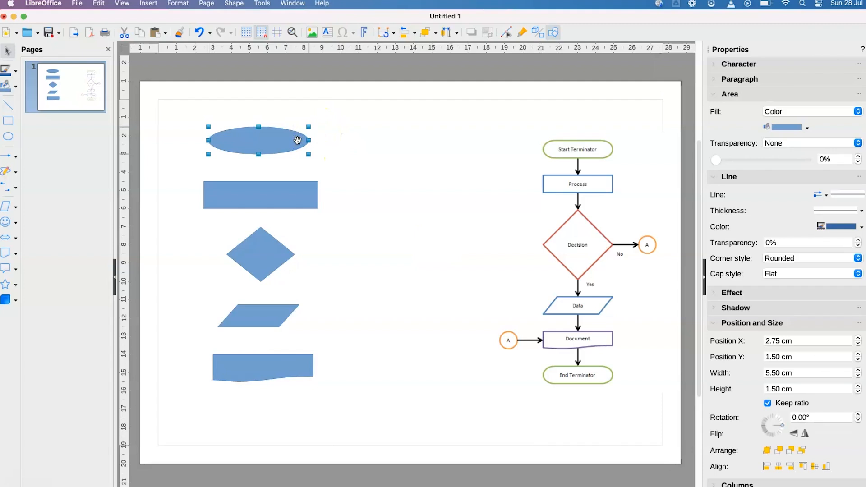
{"action": "left_click", "coordinate": [290, 145]}
{"action": "left_click_drag", "start_coordinate": [261, 154], "coordinate": [261, 427]}
{"action": "left_click_drag", "start_coordinate": [259, 190], "coordinate": [260, 185]}
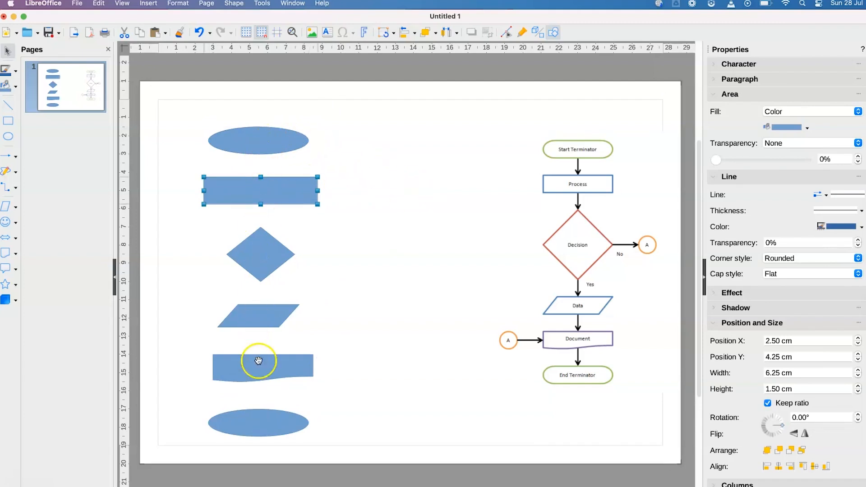
Fill both ellipses, the rectangle, diamond, parallelogram and Document shape with white together
{"action": "left_click", "coordinate": [267, 149]}
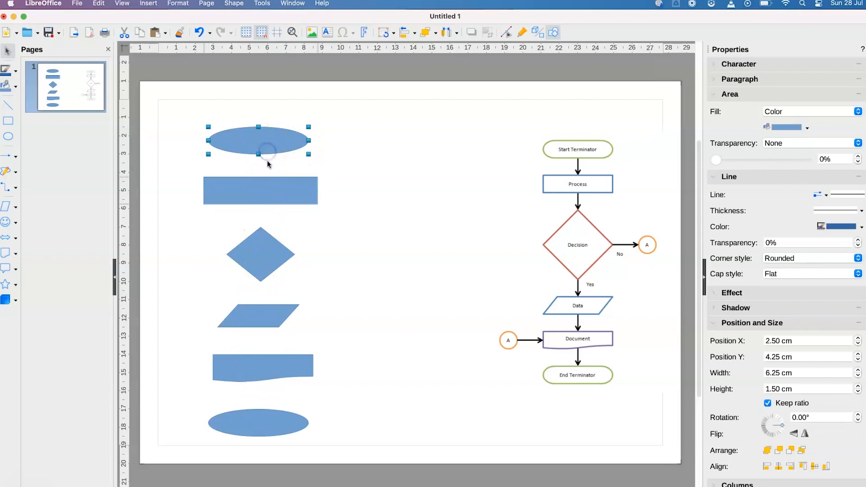
{"action": "left_click", "coordinate": [272, 189], "text": "shift"}
{"action": "left_click", "coordinate": [263, 248], "text": "shift"}
{"action": "left_click", "coordinate": [268, 314], "text": "shift"}
{"action": "left_click", "coordinate": [282, 364], "text": "shift"}
{"action": "left_click", "coordinate": [277, 421], "text": "shift"}
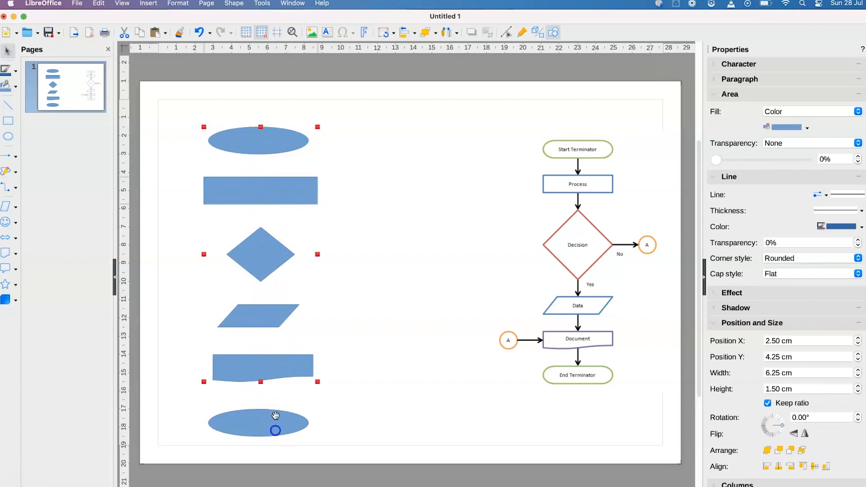
{"action": "left_click", "coordinate": [16, 72]}
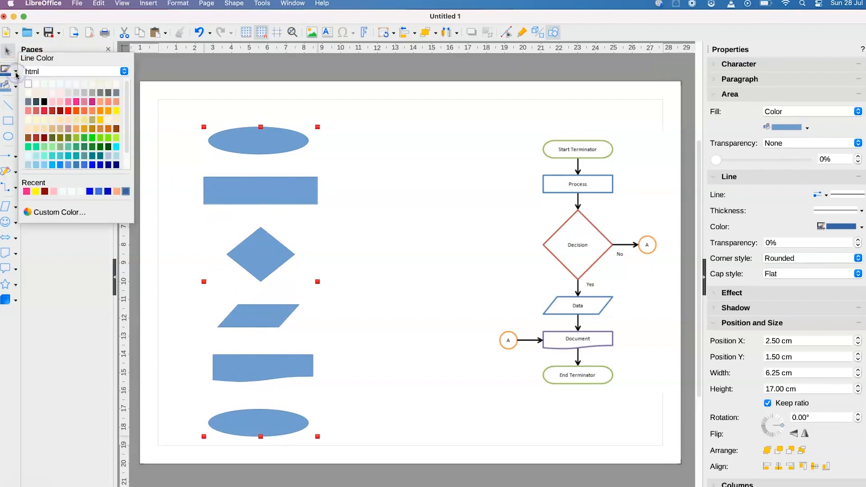
{"action": "left_click", "coordinate": [16, 72]}
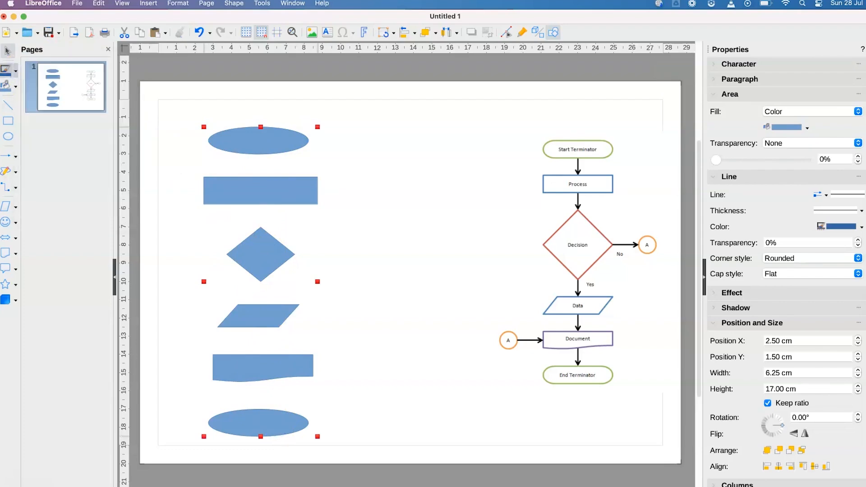
{"action": "left_click", "coordinate": [16, 88]}
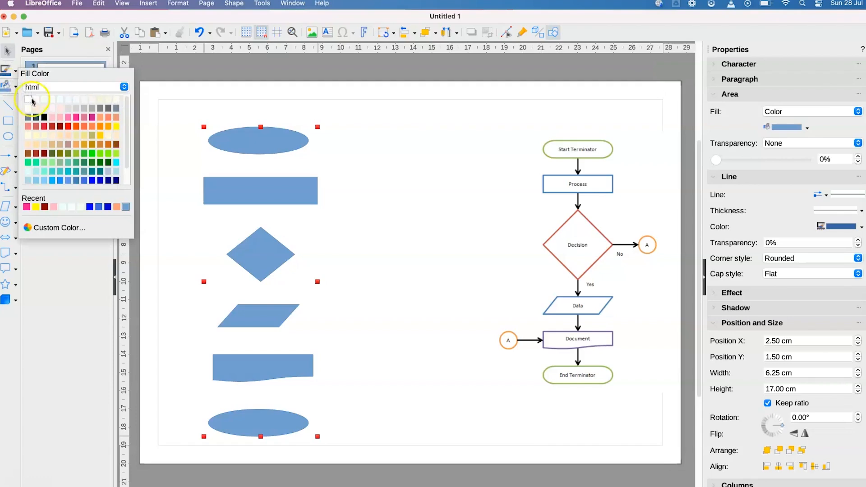
{"action": "left_click", "coordinate": [30, 98]}
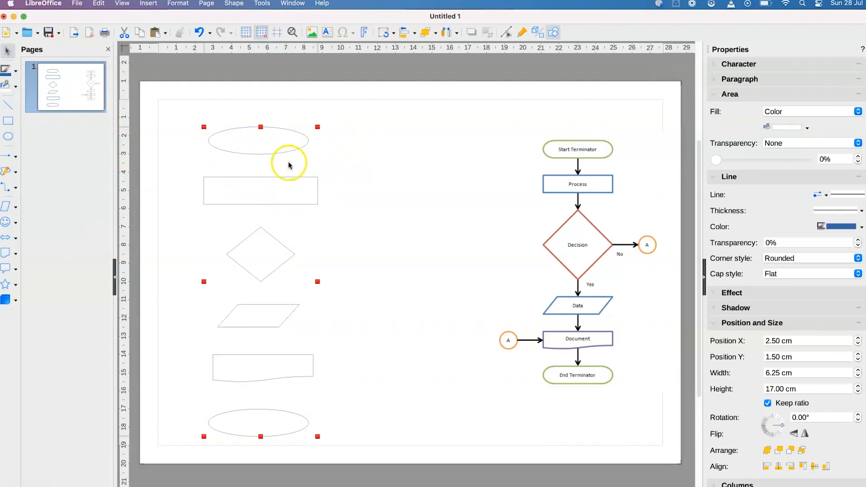
{"action": "left_click", "coordinate": [286, 145]}
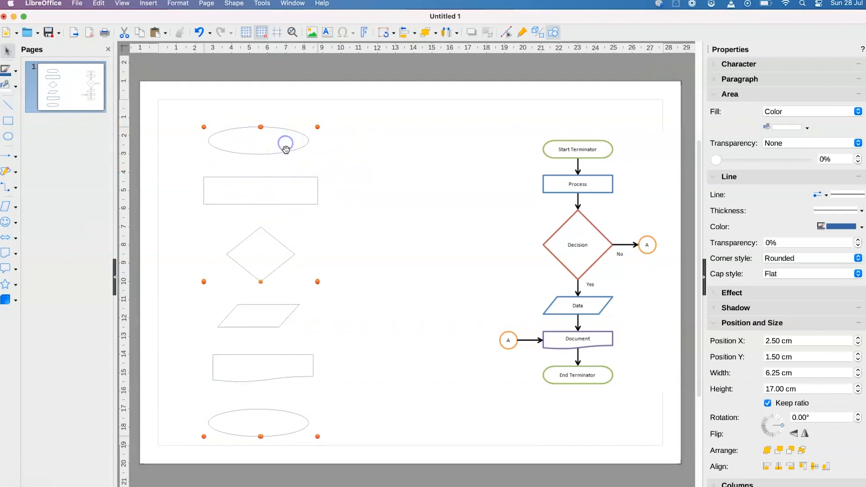
{"action": "left_click", "coordinate": [401, 210]}
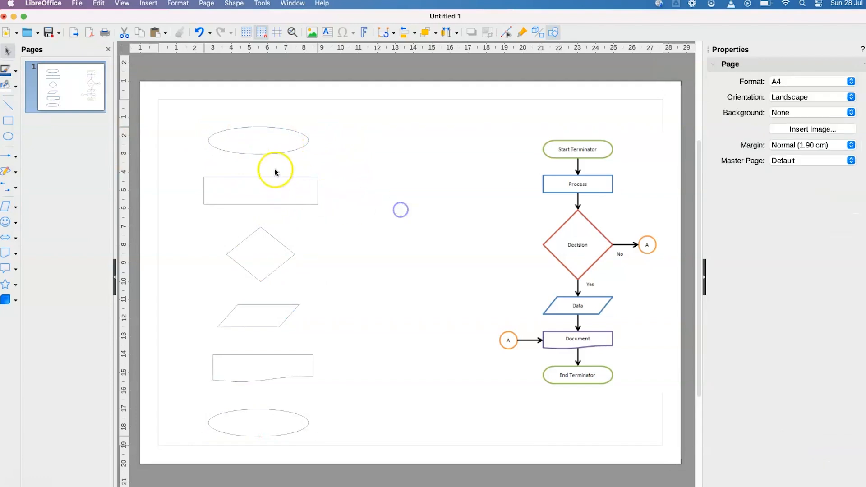
Set the outline thickness of all six white-filled shapes to 1.5 pt
{"action": "left_click", "coordinate": [264, 128]}
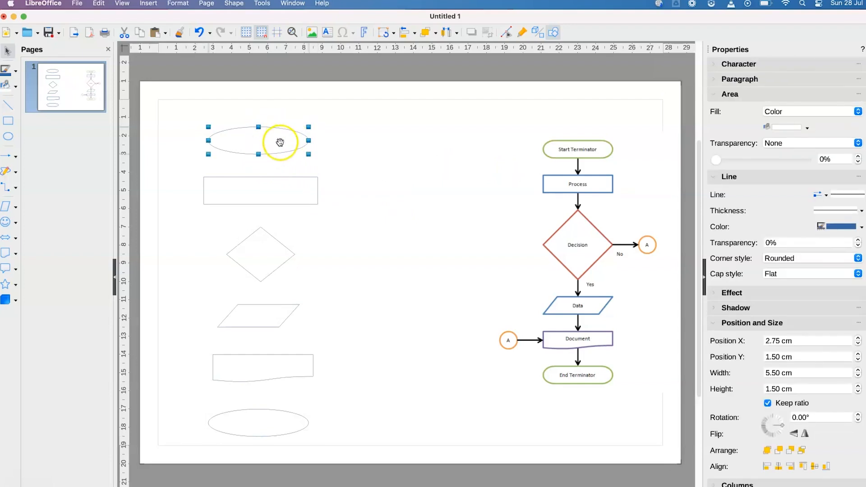
{"action": "left_click", "coordinate": [256, 193], "text": "shift"}
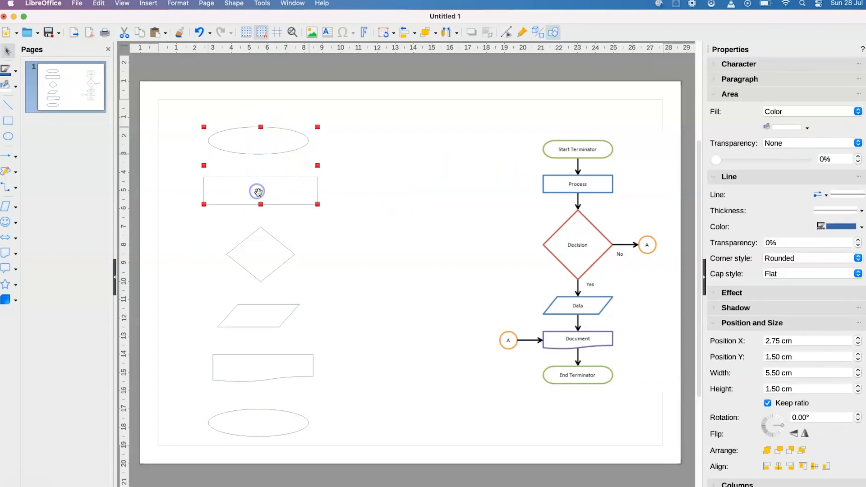
{"action": "left_click", "coordinate": [277, 253], "text": "shift"}
{"action": "left_click", "coordinate": [276, 324], "text": "shift"}
{"action": "left_click", "coordinate": [284, 364], "text": "shift"}
{"action": "left_click", "coordinate": [284, 427], "text": "shift"}
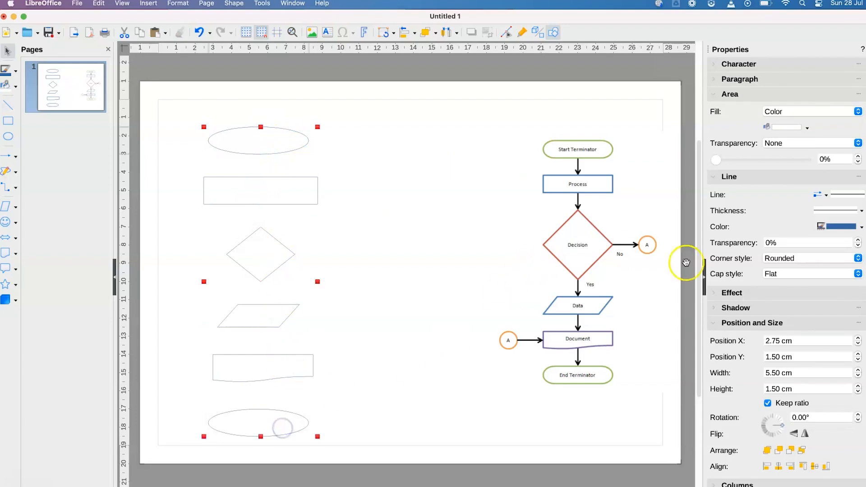
{"action": "left_click", "coordinate": [851, 212]}
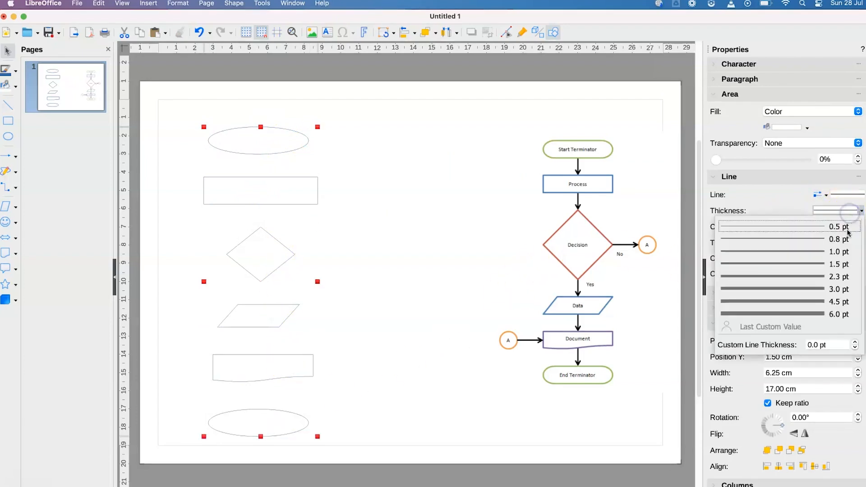
{"action": "left_click", "coordinate": [808, 253]}
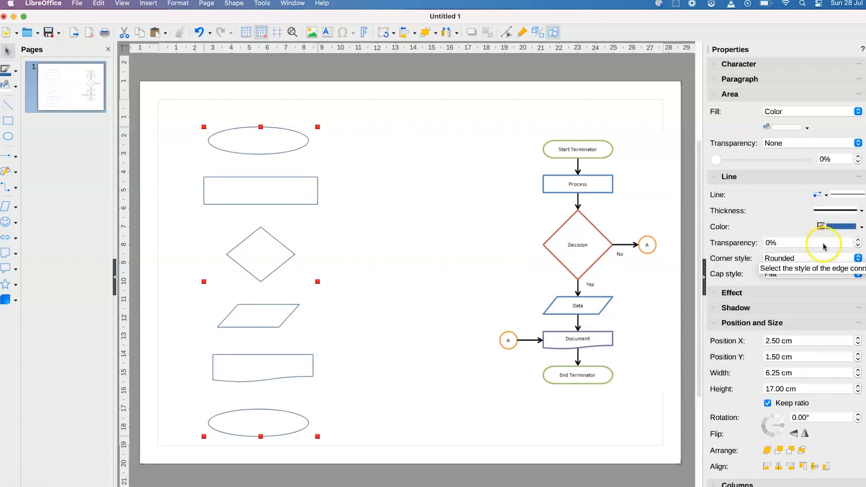
{"action": "left_click", "coordinate": [854, 210]}
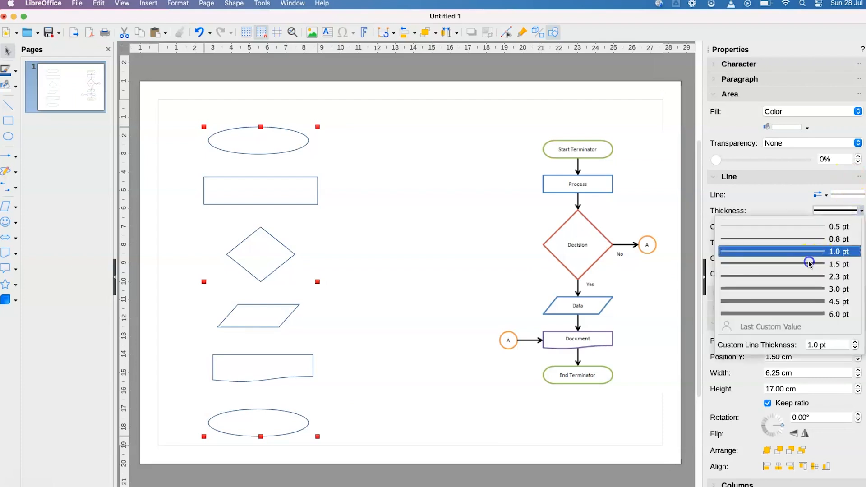
{"action": "left_click", "coordinate": [758, 248]}
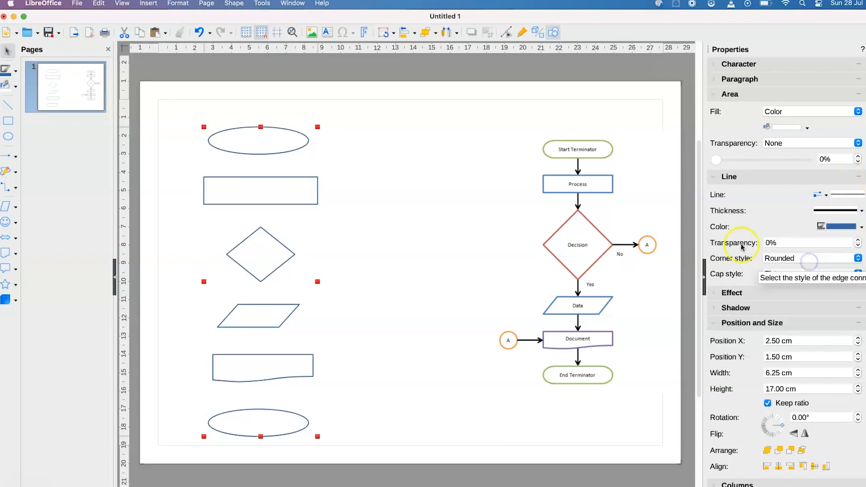
{"action": "left_click", "coordinate": [442, 215]}
Change the outline color of the top ellipse to dark green
{"action": "left_click", "coordinate": [296, 147]}
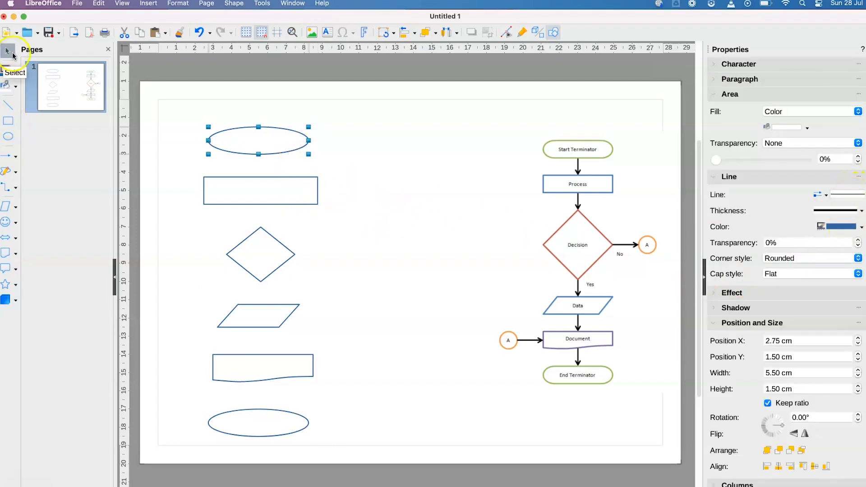
{"action": "left_click", "coordinate": [15, 71]}
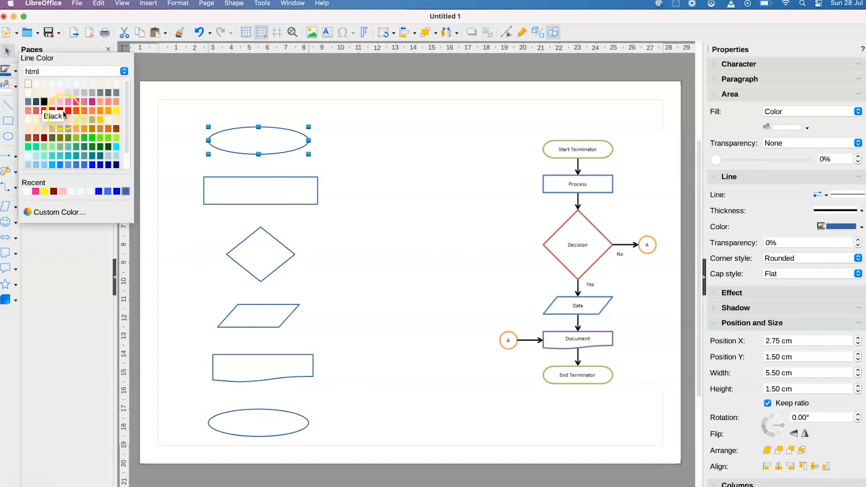
{"action": "left_click", "coordinate": [101, 147]}
{"action": "left_click", "coordinate": [369, 193]}
{"action": "left_click", "coordinate": [259, 195]}
{"action": "left_click", "coordinate": [257, 194]}
{"action": "left_click", "coordinate": [353, 258]}
Change the outline color of the diamond below the rectangle to red
{"action": "left_click", "coordinate": [274, 256]}
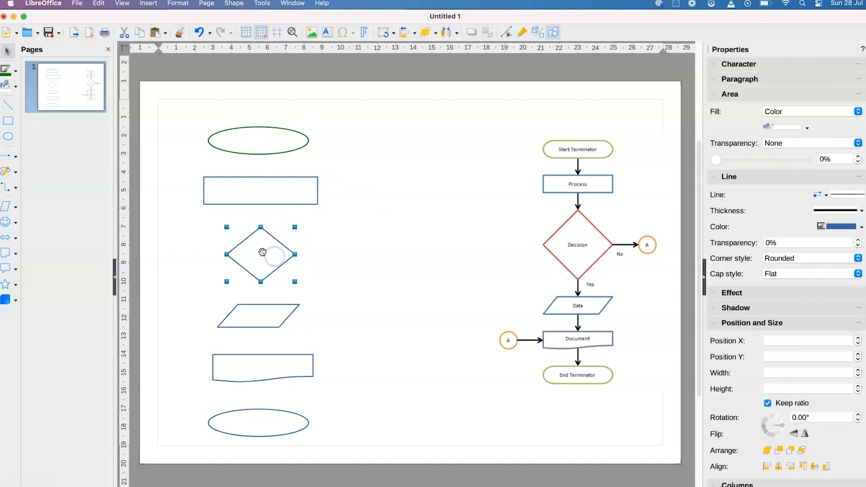
{"action": "left_click", "coordinate": [16, 73]}
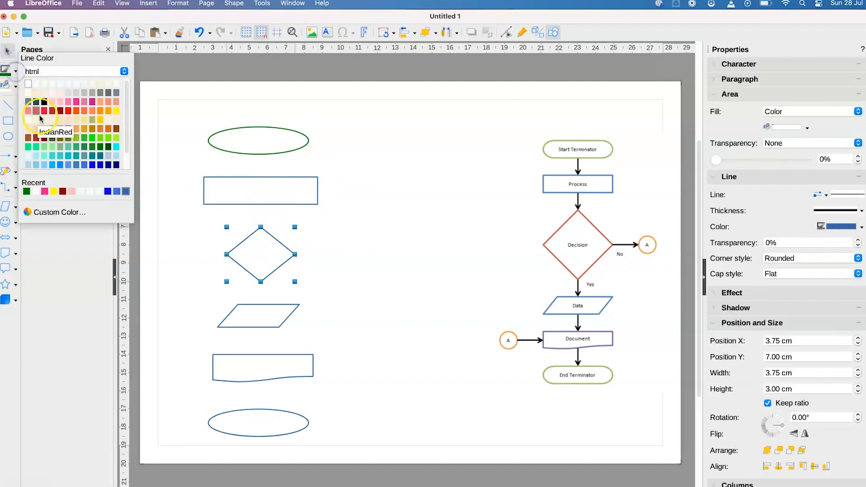
{"action": "left_click", "coordinate": [56, 96]}
{"action": "left_click", "coordinate": [339, 287]}
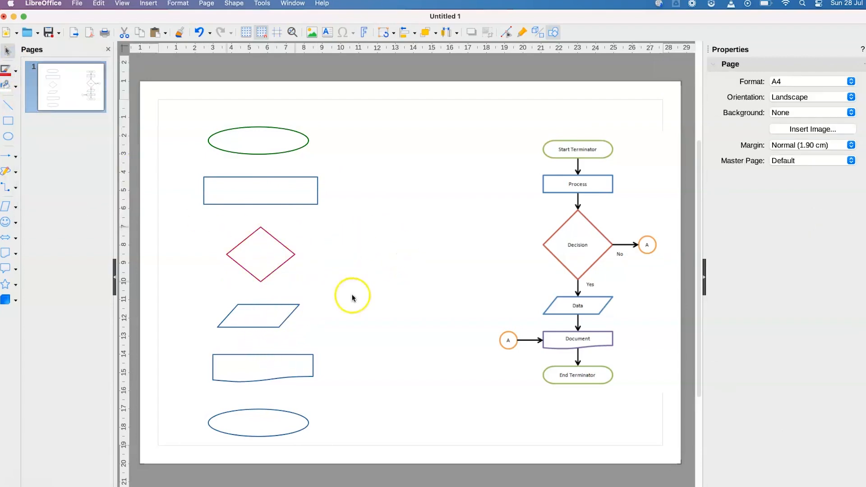
{"action": "left_click", "coordinate": [8, 136]}
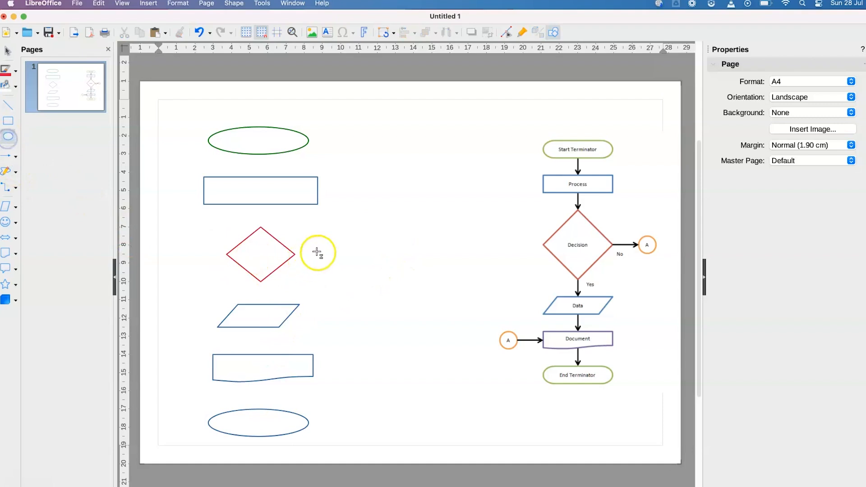
{"action": "mouse_move", "coordinate": [354, 245]}
{"action": "left_mouse_down"}
{"action": "mouse_move", "coordinate": [385, 271]}
{"action": "mouse_move", "coordinate": [362, 252]}
{"action": "left_mouse_up"}
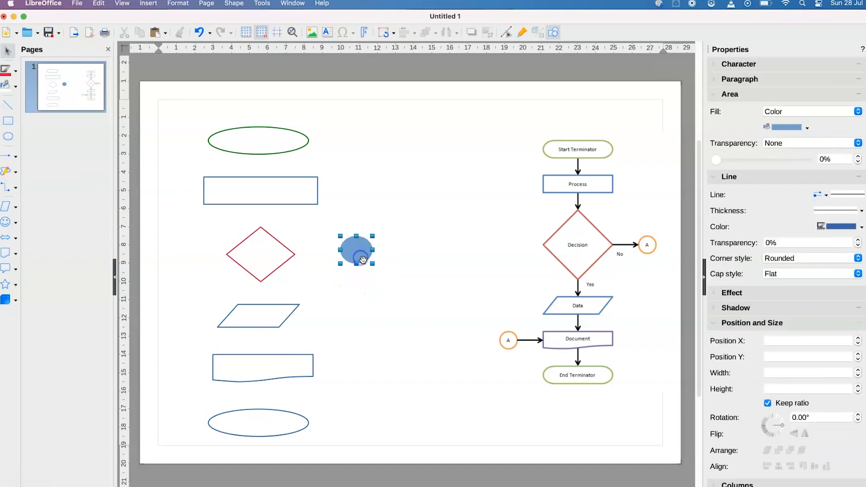
{"action": "key", "text": "Delete"}
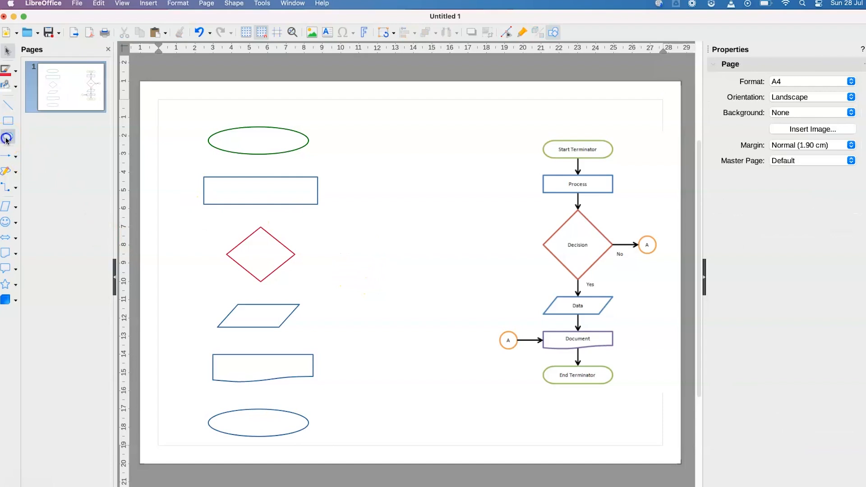
Draw a circle about 1.5 cm across to the right of the diamond, level with its centre, and fill it white
{"action": "left_click", "coordinate": [7, 139]}
{"action": "mouse_move", "coordinate": [352, 236]}
{"action": "left_mouse_down"}
{"action": "mouse_move", "coordinate": [388, 265]}
{"action": "mouse_move", "coordinate": [367, 256]}
{"action": "left_mouse_up"}
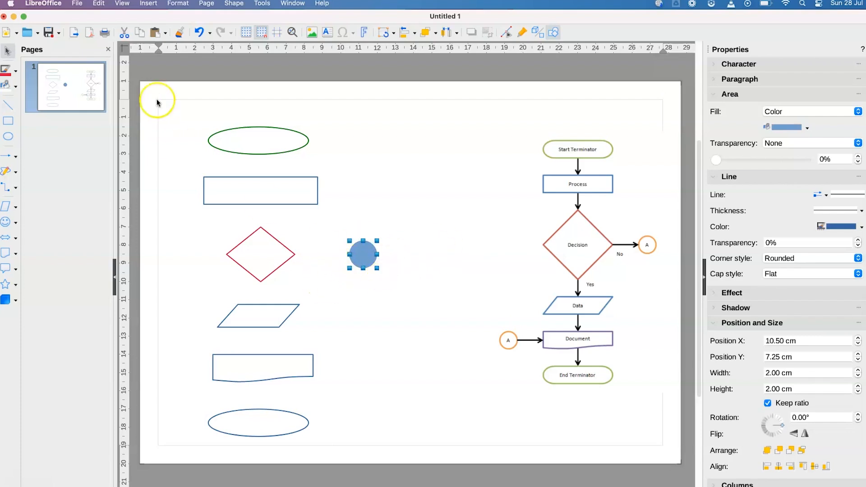
{"action": "left_click", "coordinate": [6, 85]}
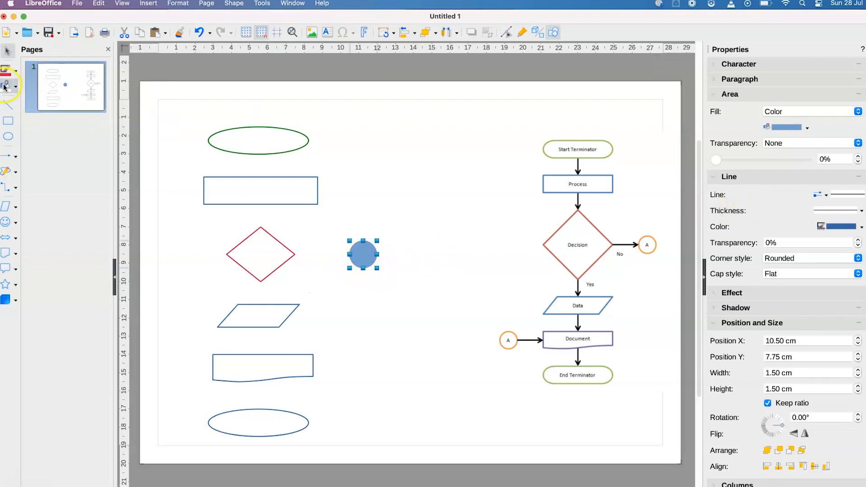
Give the circle beside the diamond a 1.5 pt orange outline
{"action": "left_click", "coordinate": [861, 210]}
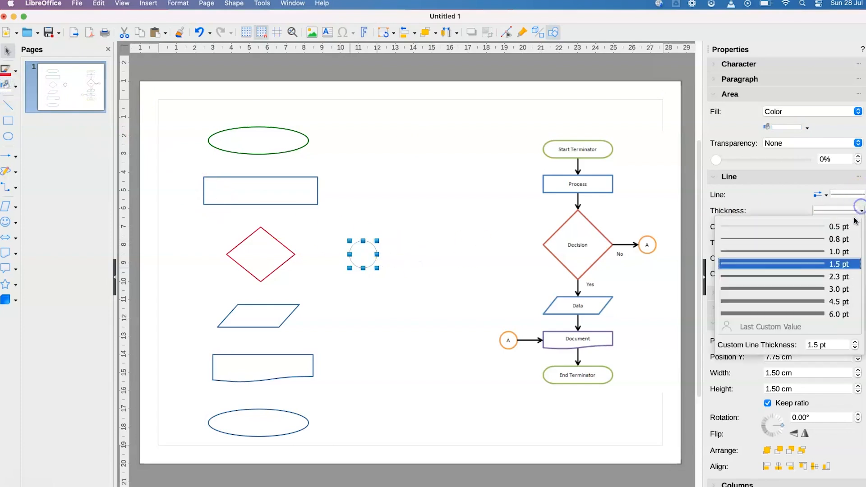
{"action": "left_click", "coordinate": [814, 266]}
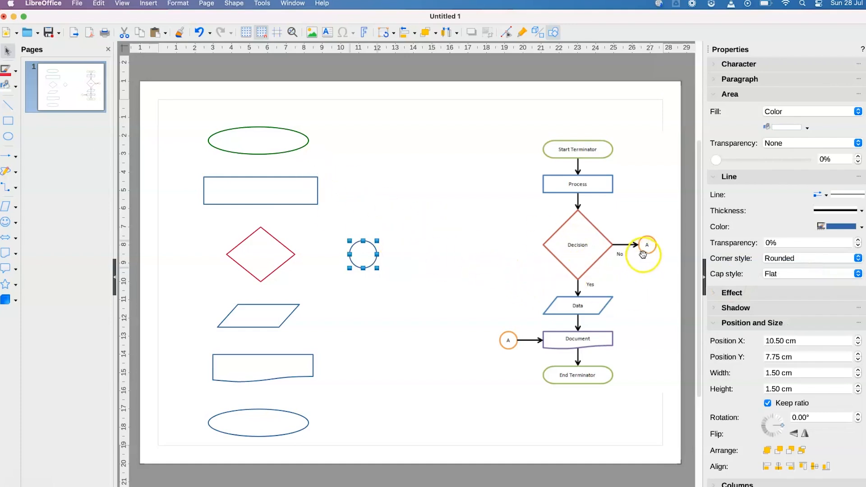
{"action": "left_click", "coordinate": [15, 71]}
{"action": "left_click", "coordinate": [99, 112]}
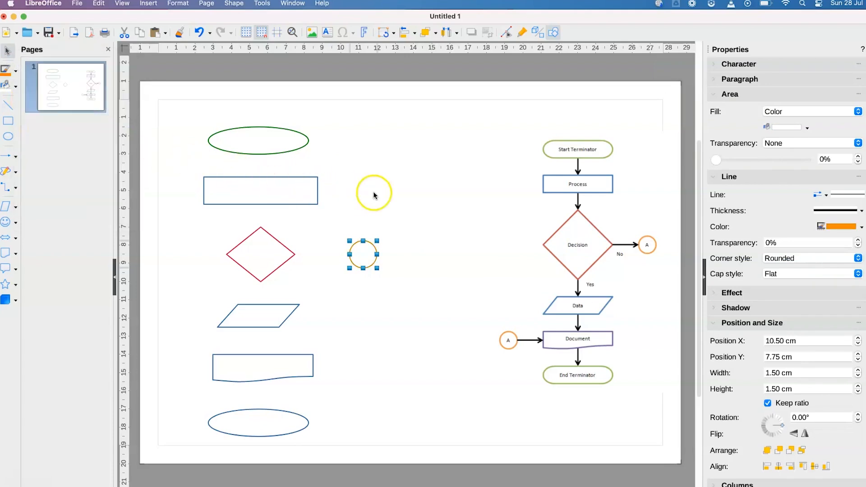
Change the outline color of the Document shape below the parallelogram to a darker, pure blue
{"action": "left_click", "coordinate": [256, 321]}
{"action": "left_click", "coordinate": [258, 364]}
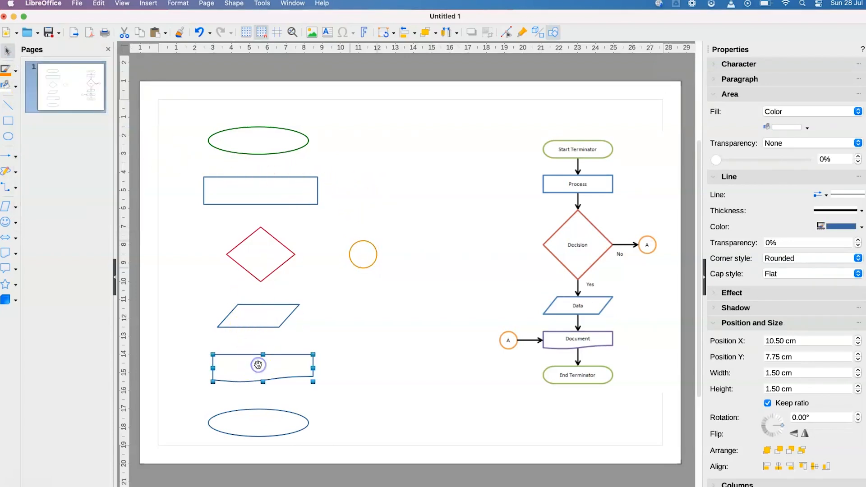
{"action": "left_click", "coordinate": [16, 71]}
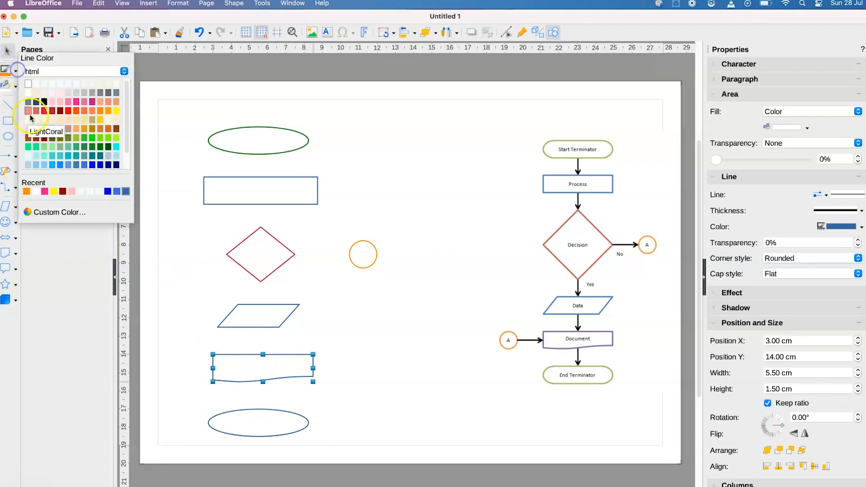
{"action": "left_click", "coordinate": [92, 165]}
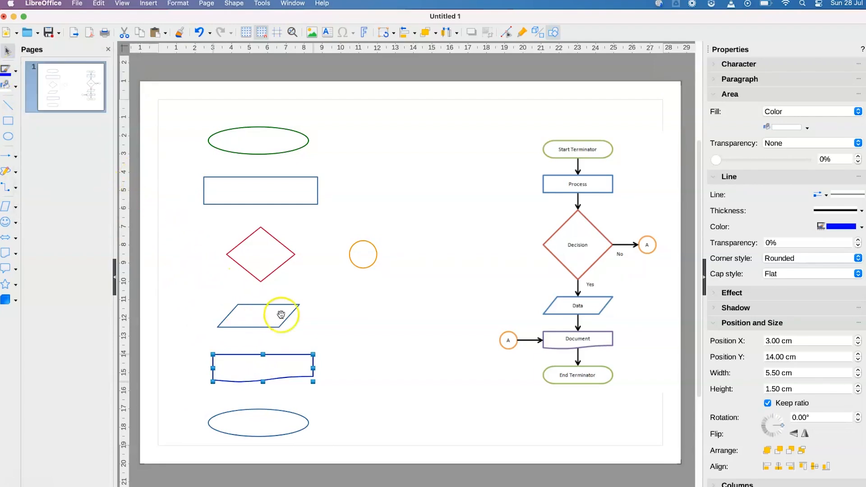
{"action": "left_click", "coordinate": [359, 339]}
Change the outline color of the bottom ellipse to teal
{"action": "left_click", "coordinate": [278, 411]}
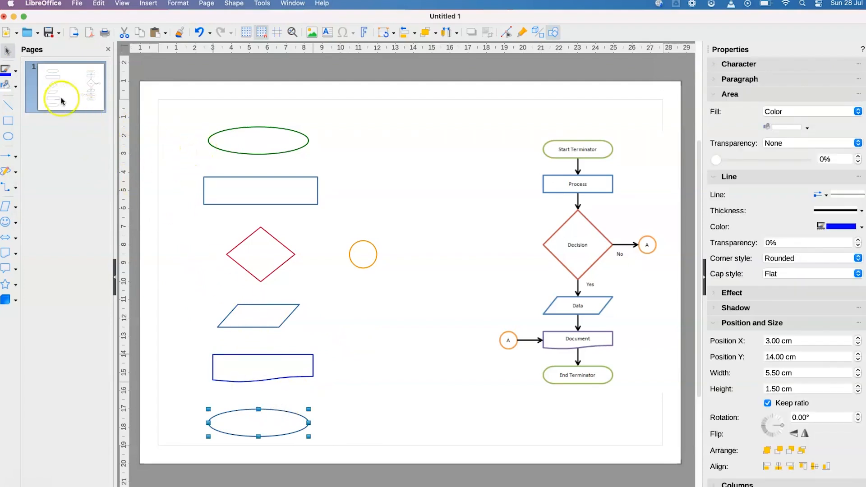
{"action": "left_click", "coordinate": [15, 72]}
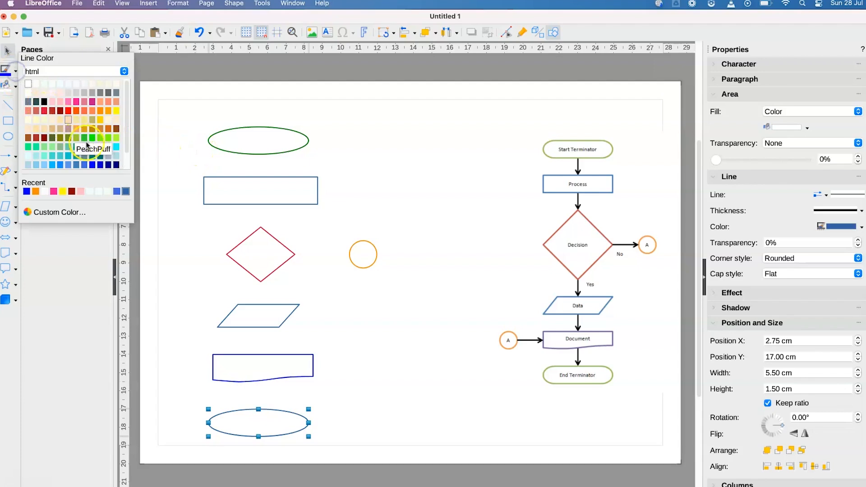
{"action": "left_click", "coordinate": [93, 159]}
{"action": "left_click", "coordinate": [355, 336]}
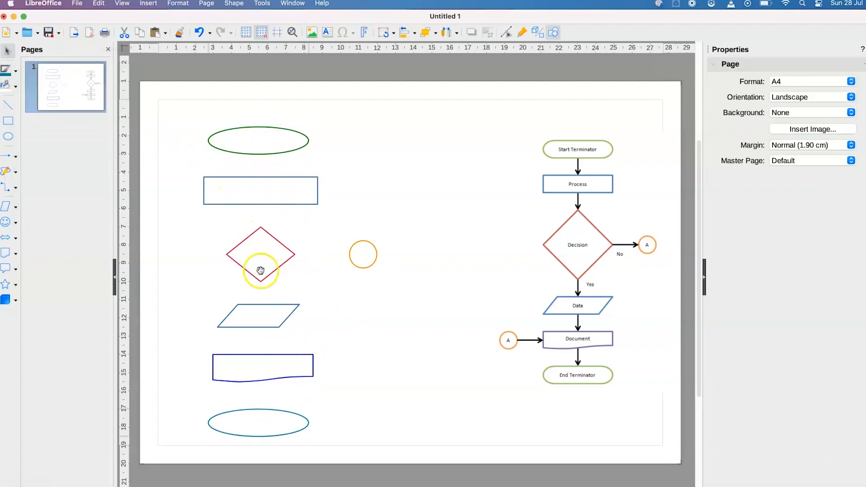
Draw a vertical arrow about 1.25 cm long from the top ellipse down to the rectangle and set its line thickness to 3.0 pt
{"action": "left_click", "coordinate": [16, 157]}
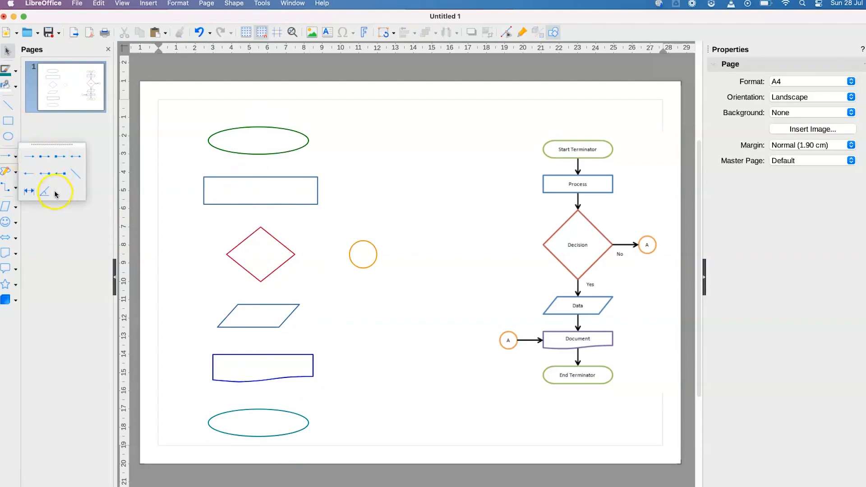
{"action": "left_click", "coordinate": [33, 168]}
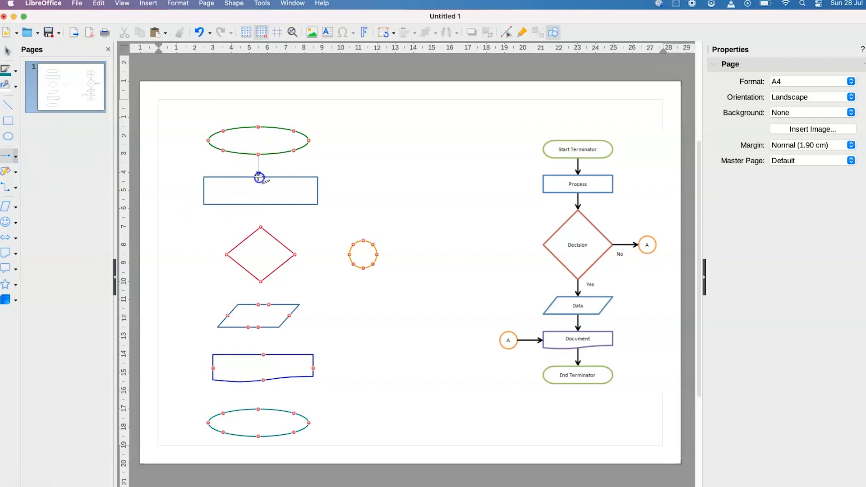
{"action": "left_click_drag", "start_coordinate": [259, 177], "coordinate": [259, 176]}
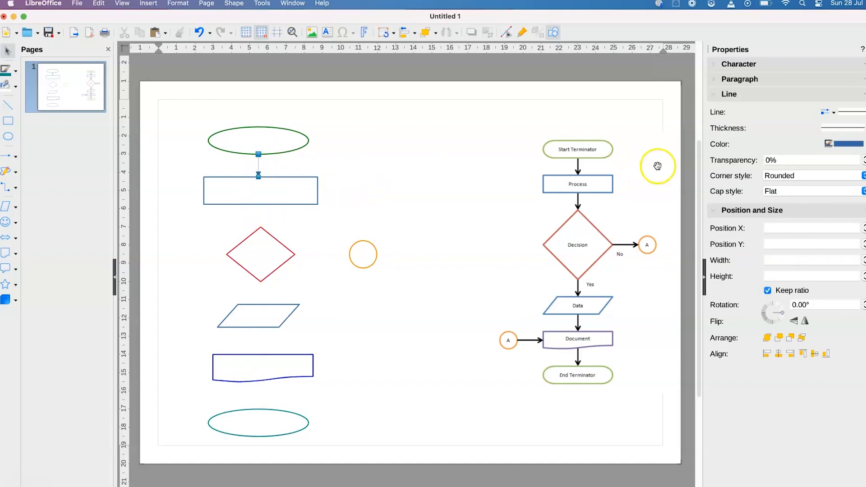
{"action": "left_click", "coordinate": [843, 127]}
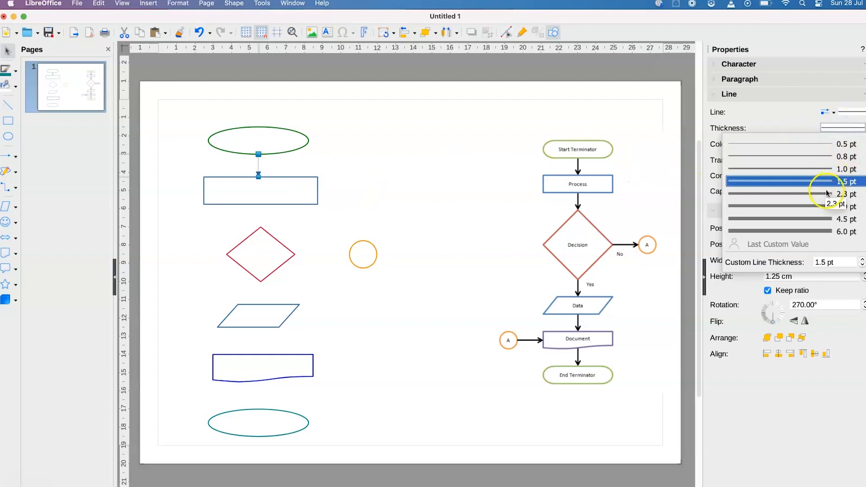
{"action": "left_click", "coordinate": [822, 206]}
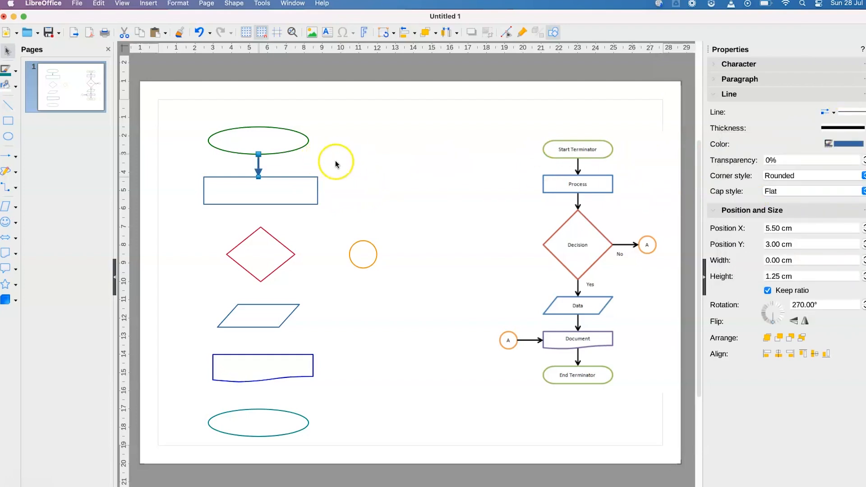
{"action": "left_click", "coordinate": [292, 167]}
Place a copy of the first arrow between the rectangle and the diamond, pointing down to the diamond's upper corner
{"action": "left_click", "coordinate": [257, 169]}
{"action": "key", "text": "super+c"}
{"action": "left_click_drag", "start_coordinate": [258, 171], "coordinate": [269, 241]}
{"action": "left_click_drag", "start_coordinate": [260, 220], "coordinate": [261, 221]}
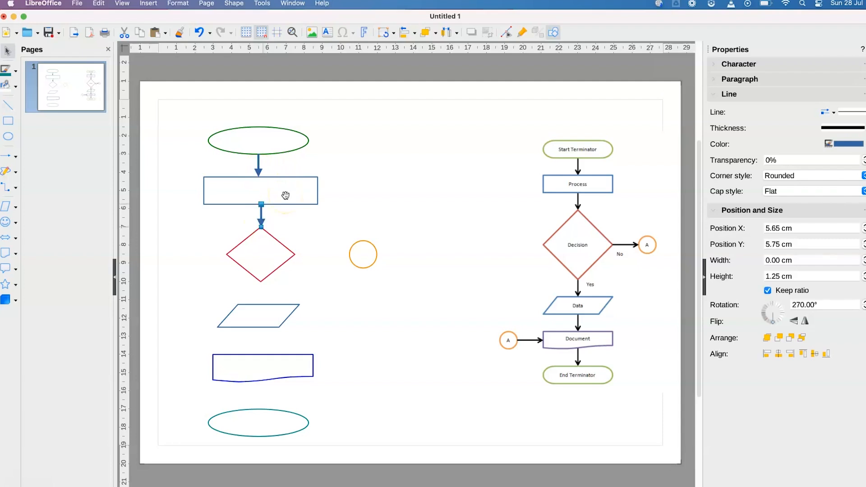
{"action": "left_click", "coordinate": [439, 236]}
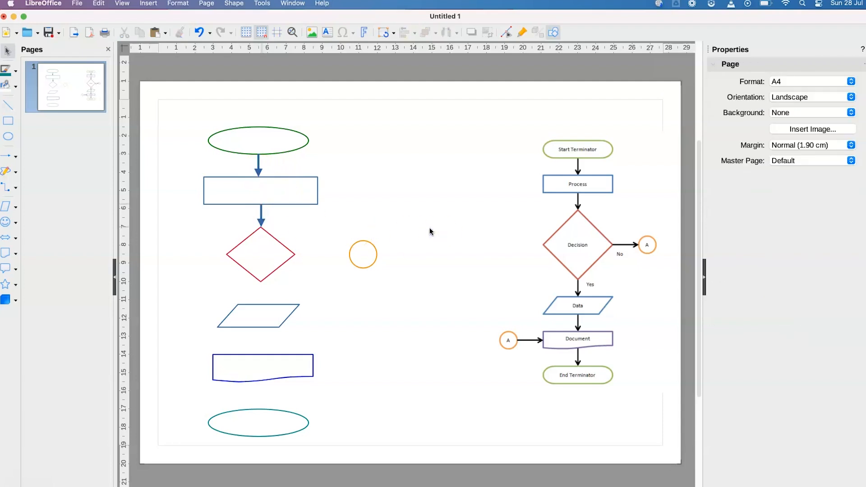
Copy the arrow above the diamond and reshape the copy into a horizontal arrow, about 3 cm long, from the diamond to the orange circle
{"action": "left_click", "coordinate": [263, 216]}
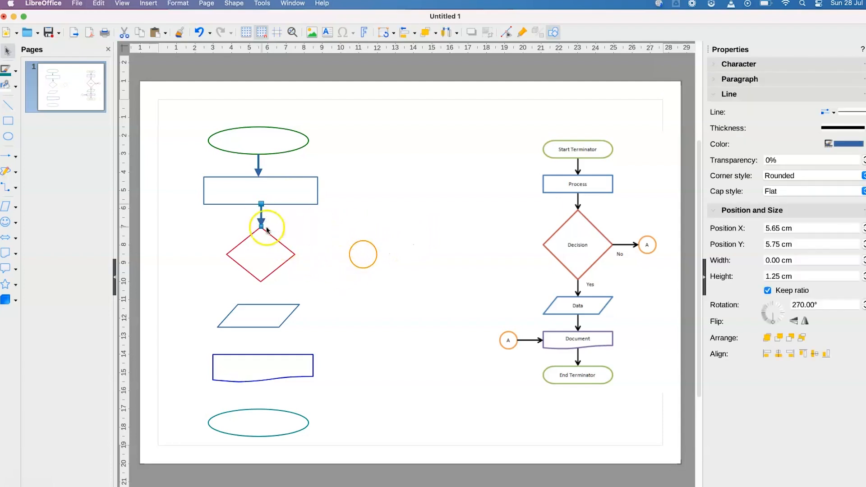
{"action": "left_click_drag", "start_coordinate": [321, 257], "coordinate": [362, 241]}
{"action": "left_click", "coordinate": [380, 221]}
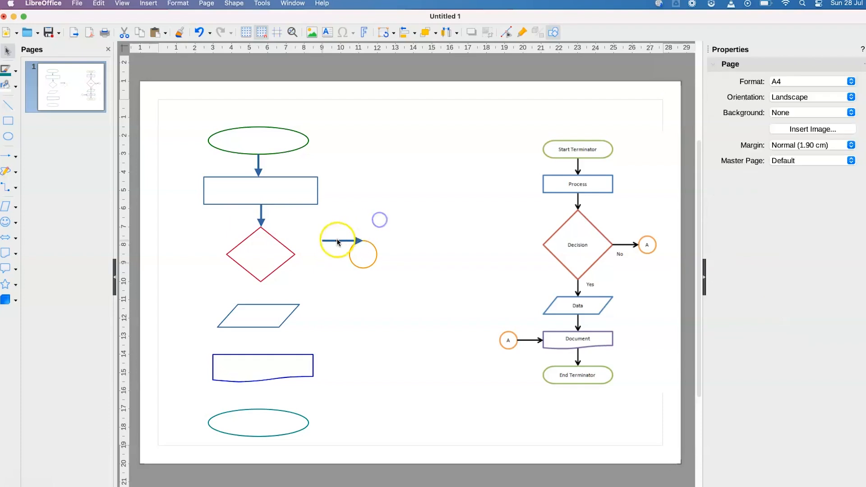
{"action": "left_click", "coordinate": [338, 240]}
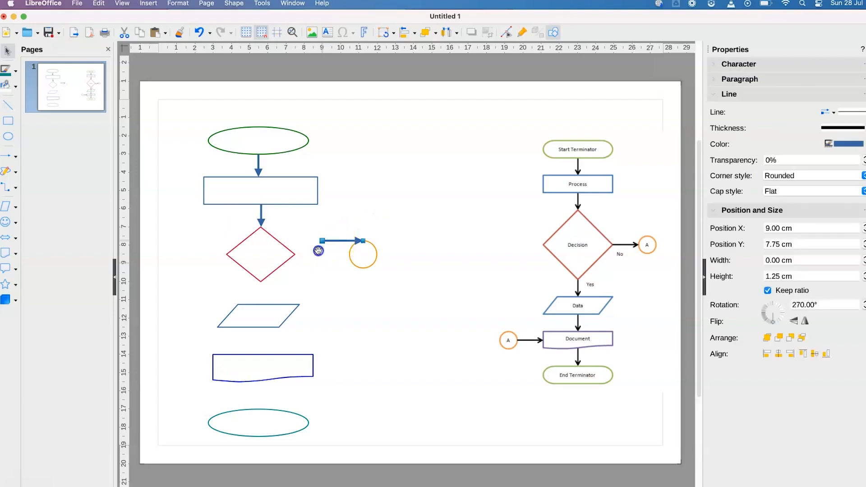
{"action": "left_click_drag", "start_coordinate": [315, 254], "coordinate": [313, 255]}
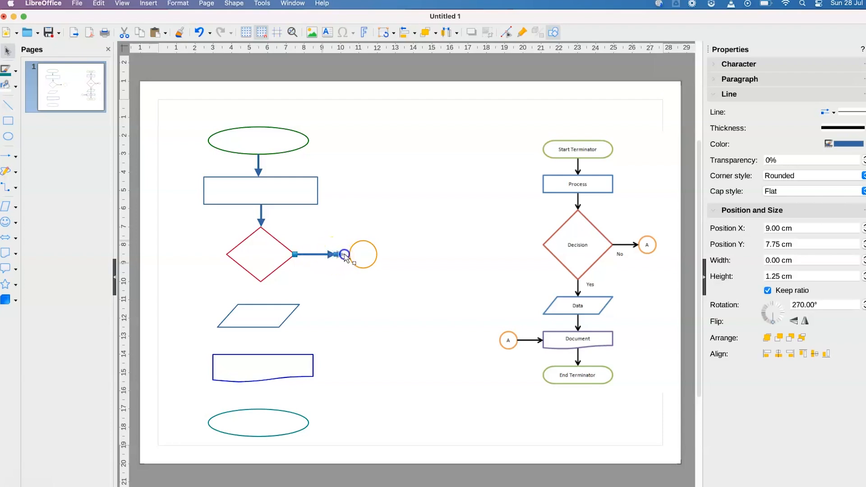
{"action": "left_click_drag", "start_coordinate": [350, 256], "coordinate": [348, 253]}
{"action": "left_click", "coordinate": [367, 223]}
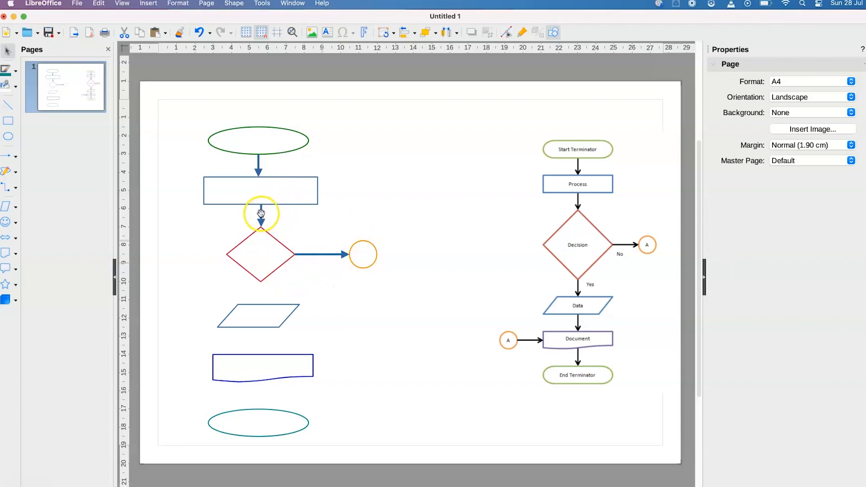
Copy the arrow above the diamond and place the copy between the diamond's lower corner and the parallelogram
{"action": "left_click", "coordinate": [263, 214]}
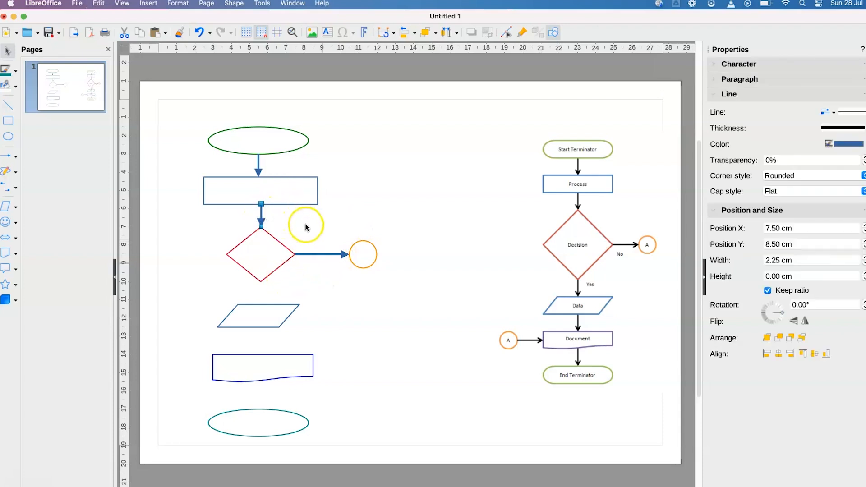
{"action": "left_click_drag", "start_coordinate": [273, 220], "coordinate": [273, 265]}
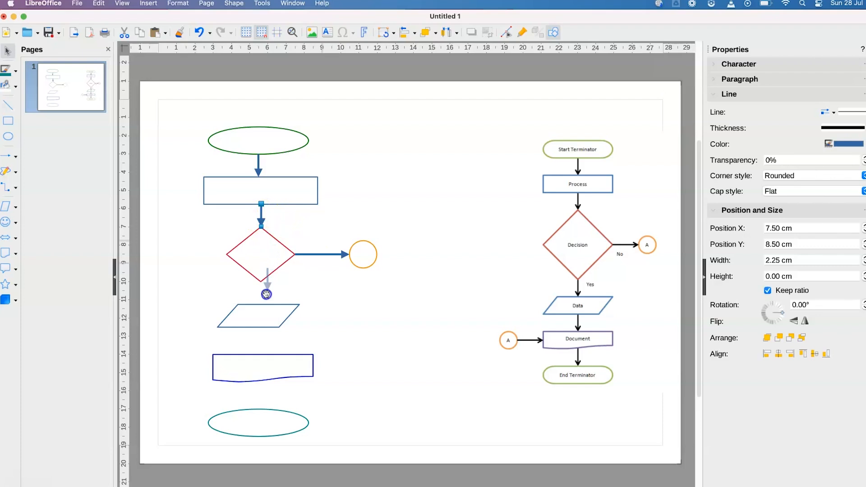
{"action": "left_click_drag", "start_coordinate": [262, 295], "coordinate": [266, 298]}
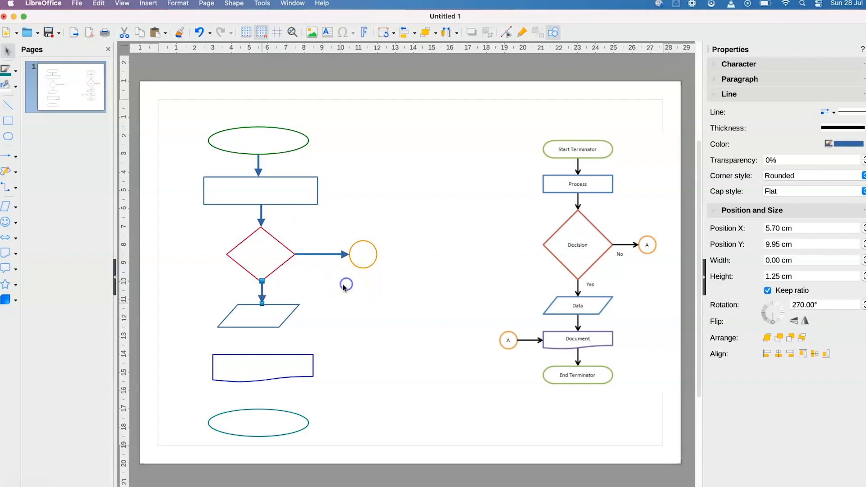
{"action": "left_click", "coordinate": [346, 283]}
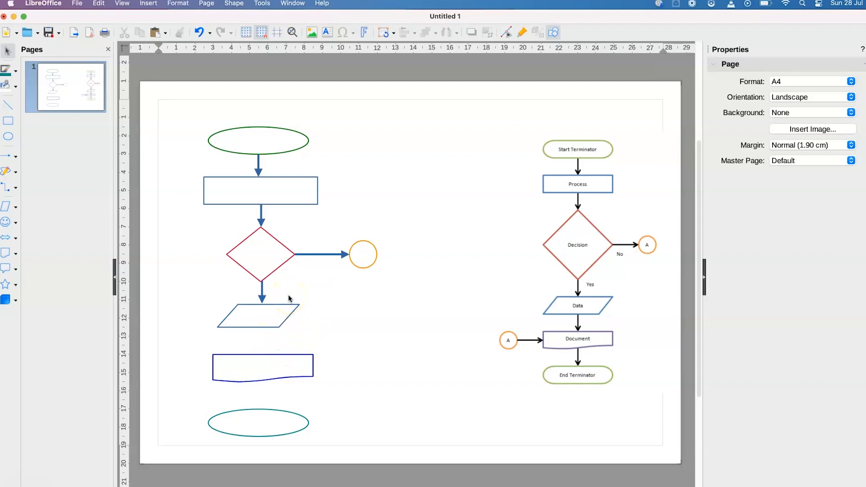
Place a copy of the vertical arrow below the parallelogram and lengthen it to about 1.5 cm so it reaches the Document shape
{"action": "left_click", "coordinate": [277, 306]}
{"action": "left_click_drag", "start_coordinate": [260, 220], "coordinate": [263, 352]}
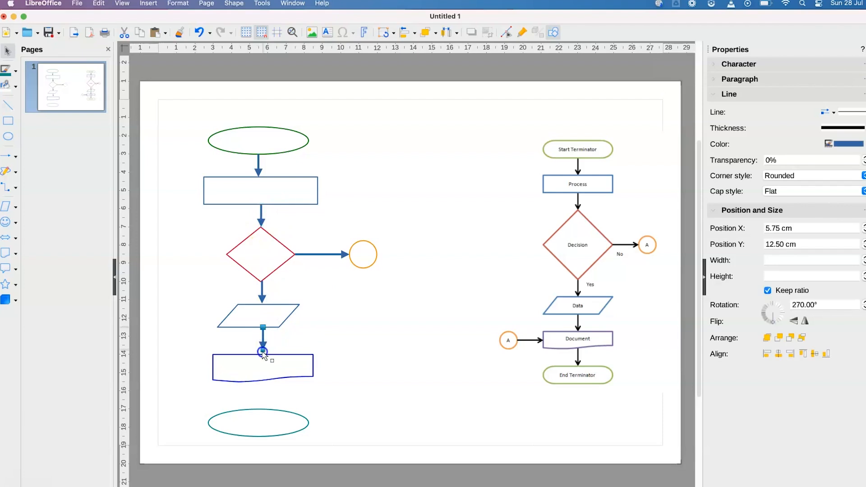
{"action": "left_click", "coordinate": [263, 350]}
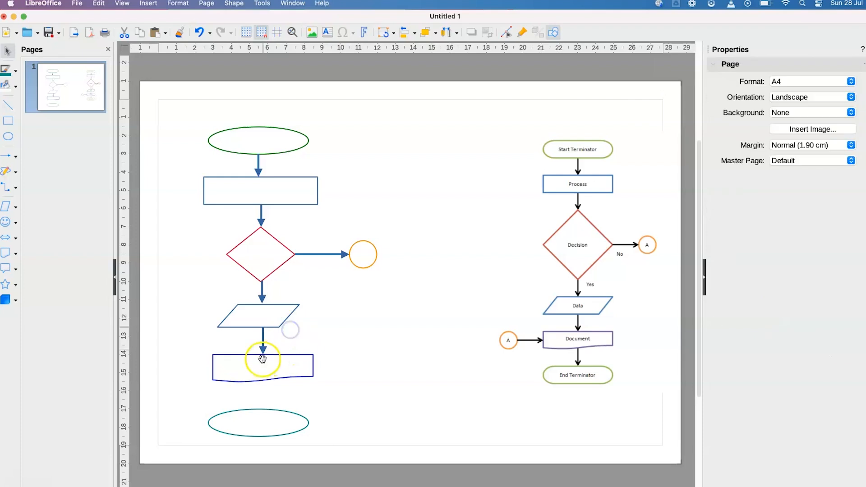
Copy the arrow above the Document shape and place the copy between the Document shape and the bottom ellipse
{"action": "left_click", "coordinate": [264, 343]}
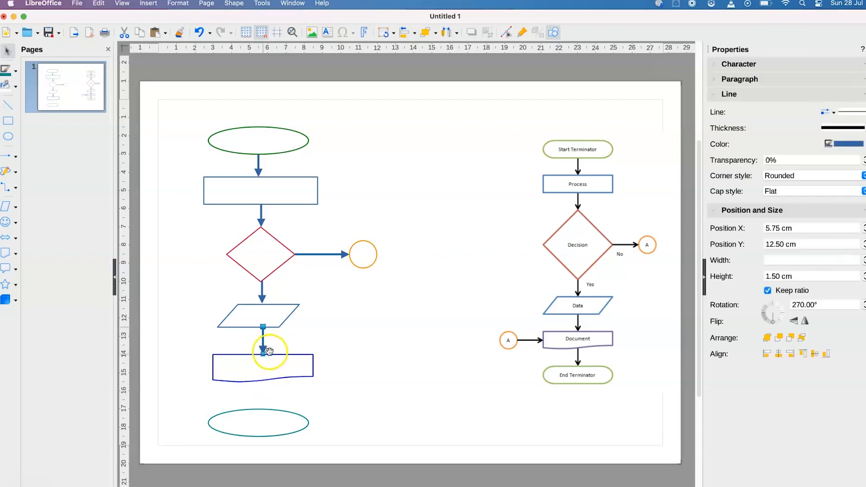
{"action": "left_click", "coordinate": [265, 370]}
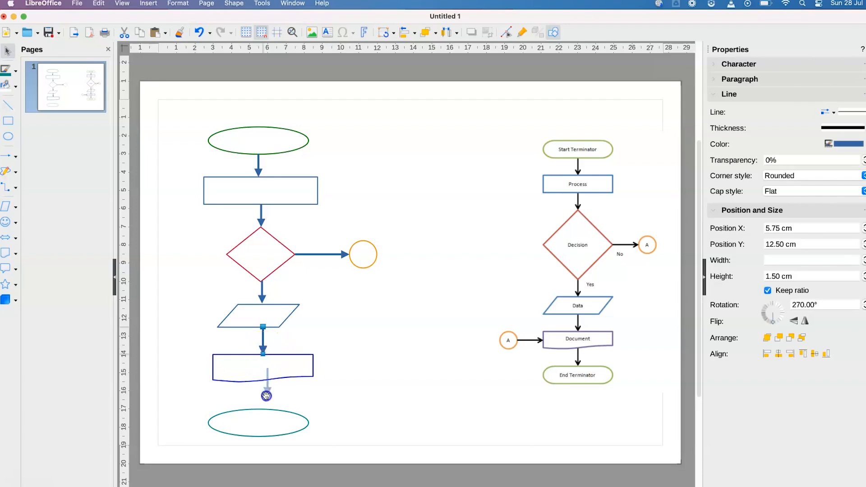
{"action": "left_click_drag", "start_coordinate": [266, 395], "coordinate": [266, 404]}
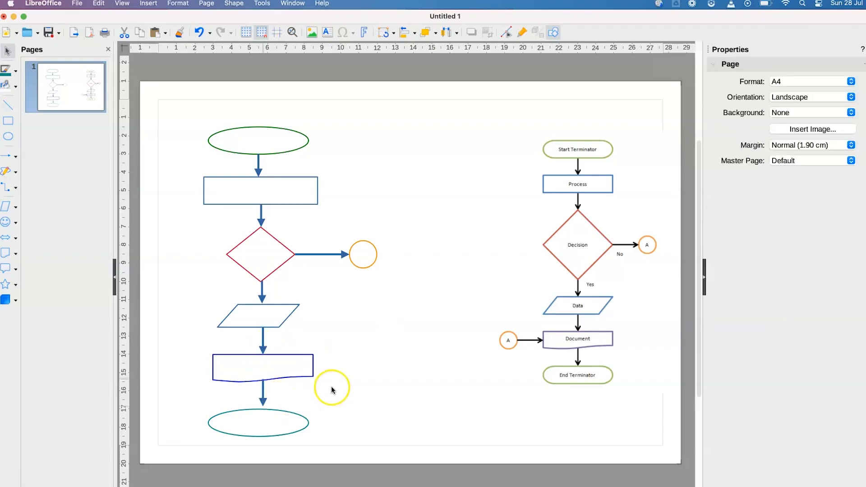
Copy the orange circle beside the diamond and place the copy to the left of the Document shape, level with it
{"action": "left_click", "coordinate": [362, 266]}
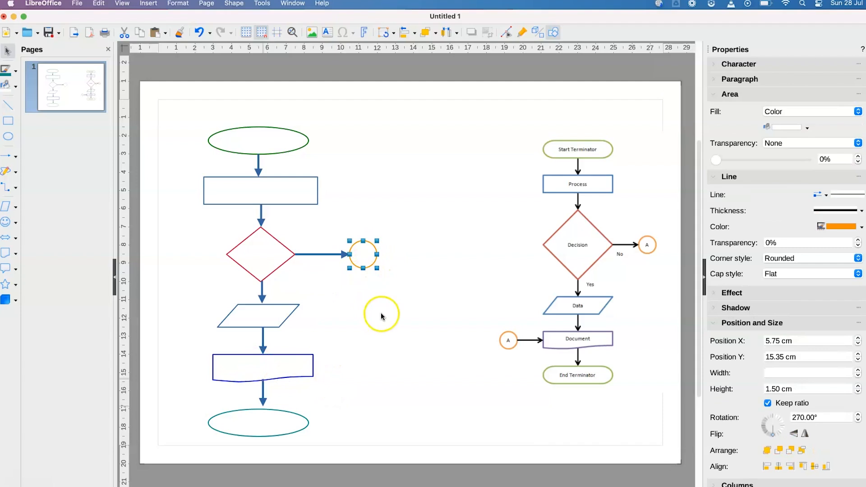
{"action": "left_click_drag", "start_coordinate": [358, 256], "coordinate": [169, 370]}
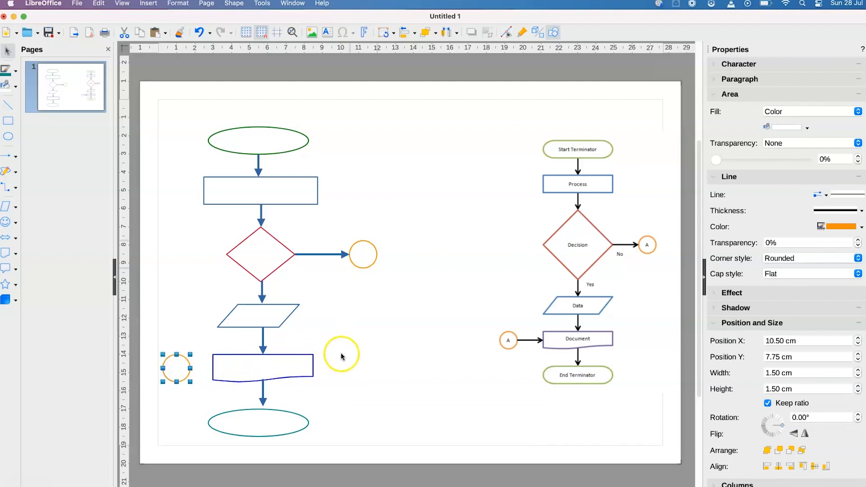
{"action": "left_click", "coordinate": [283, 363]}
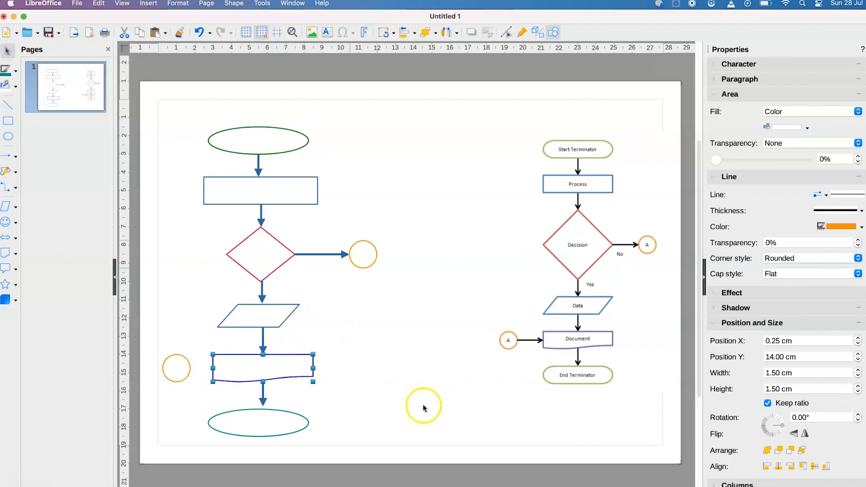
Move the whole flowchart about 3.5 cm to the right, and shift the circle beside the Document shape about 1 cm back to the left
{"action": "left_click_drag", "start_coordinate": [434, 454], "coordinate": [151, 101]}
{"action": "left_click_drag", "start_coordinate": [246, 187], "coordinate": [348, 193]}
{"action": "left_click", "coordinate": [235, 263]}
{"action": "left_click", "coordinate": [239, 369]}
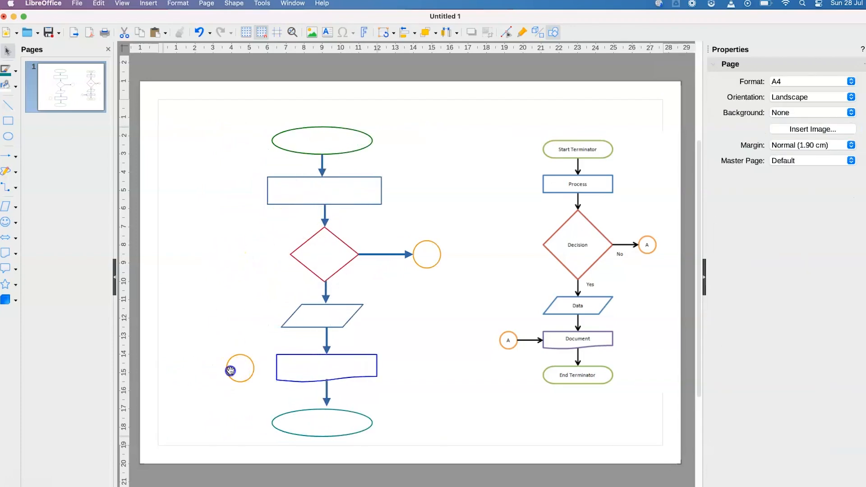
{"action": "left_click_drag", "start_coordinate": [239, 369], "coordinate": [224, 370]}
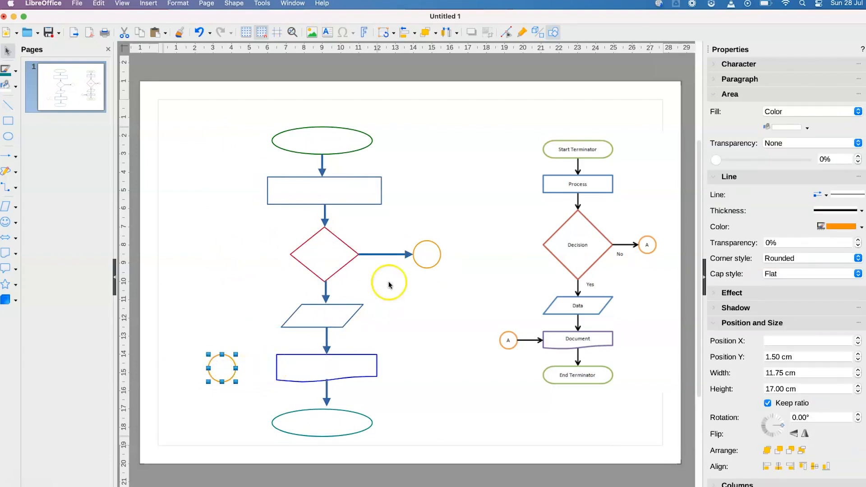
Copy the horizontal arrow beside the diamond and fit the copy between the lower circle and the Document shape's left edge
{"action": "left_click", "coordinate": [401, 260]}
{"action": "left_click", "coordinate": [402, 253]}
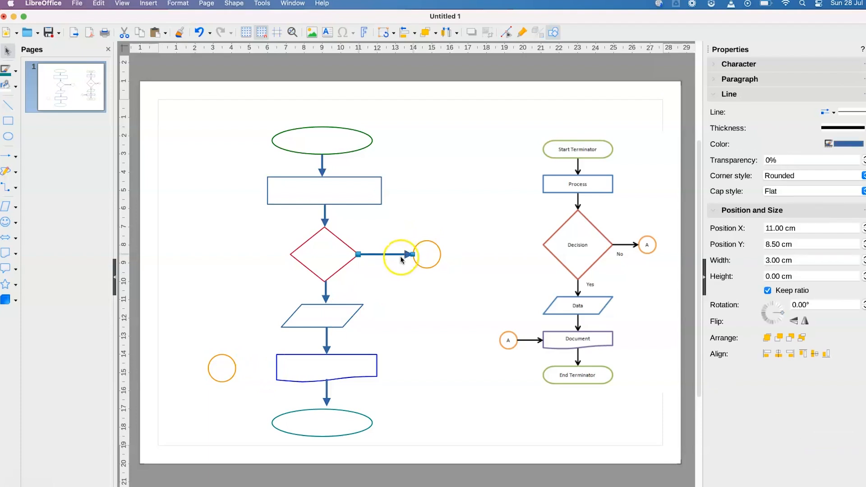
{"action": "left_click_drag", "start_coordinate": [401, 255], "coordinate": [278, 368]}
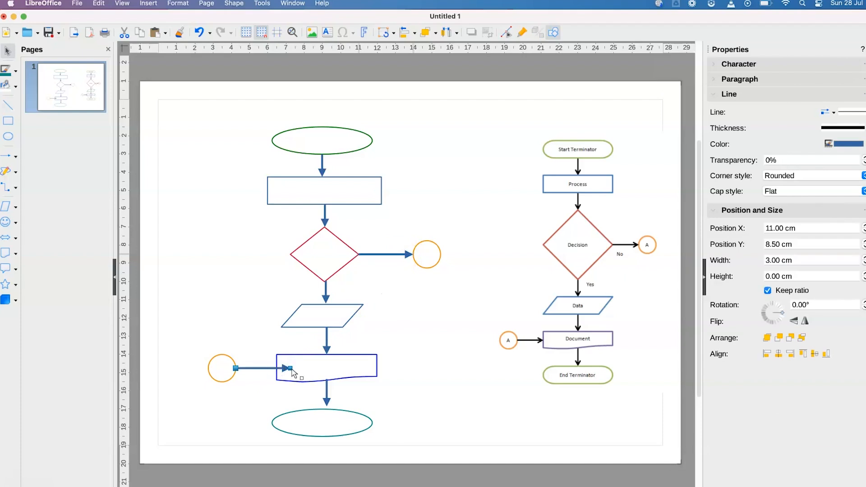
{"action": "left_click", "coordinate": [392, 318]}
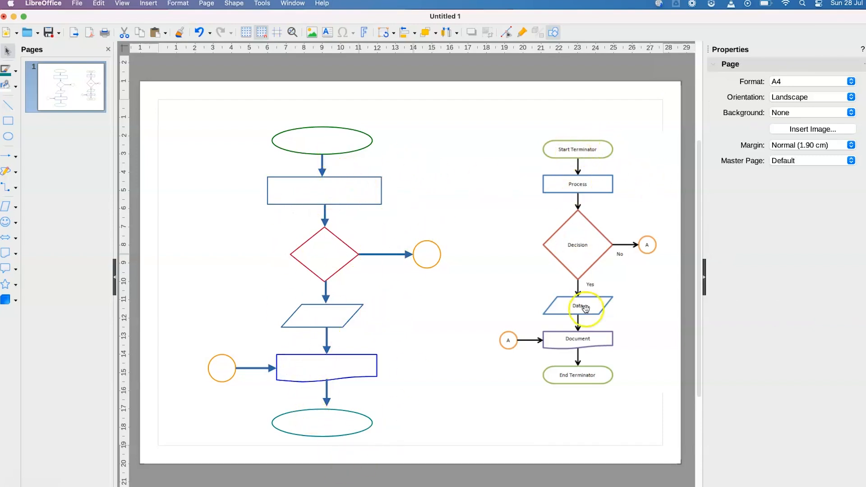
Label the top ellipse "Start terminator" and set the text to 10 pt
{"action": "double_click", "coordinate": [312, 138]}
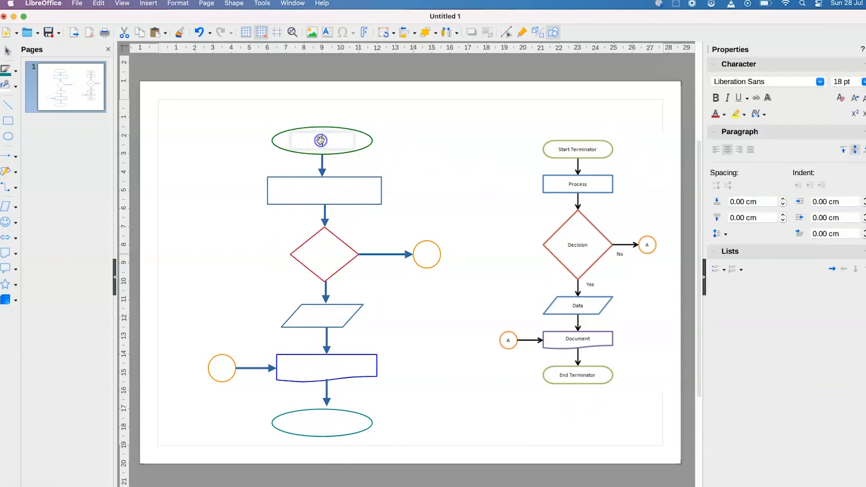
{"action": "type", "text": "Start terminator"}
{"action": "key", "text": "super+a"}
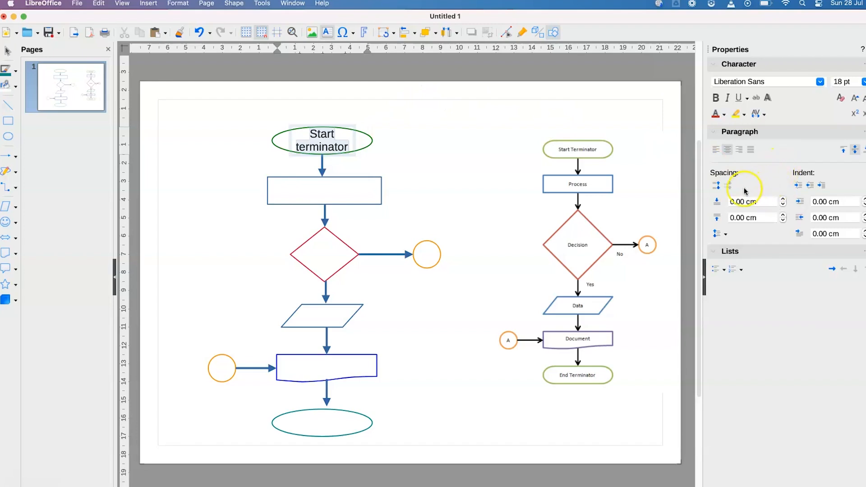
{"action": "left_click", "coordinate": [863, 82]}
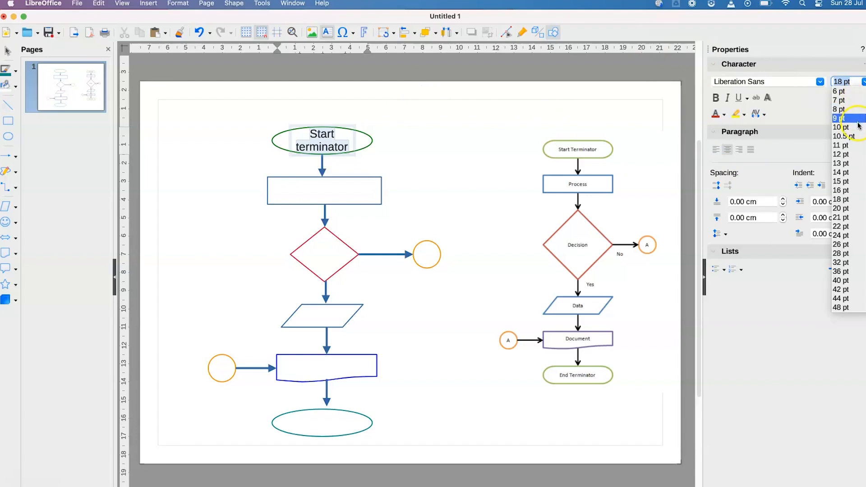
{"action": "left_click", "coordinate": [858, 127]}
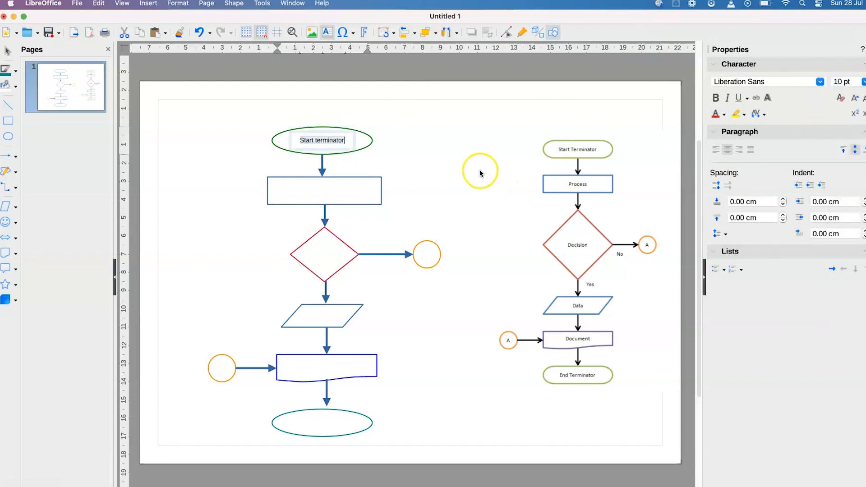
{"action": "left_click", "coordinate": [478, 167]}
Label the rectangle below the top ellipse "Process" and set the text to 10 pt
{"action": "left_click", "coordinate": [321, 192]}
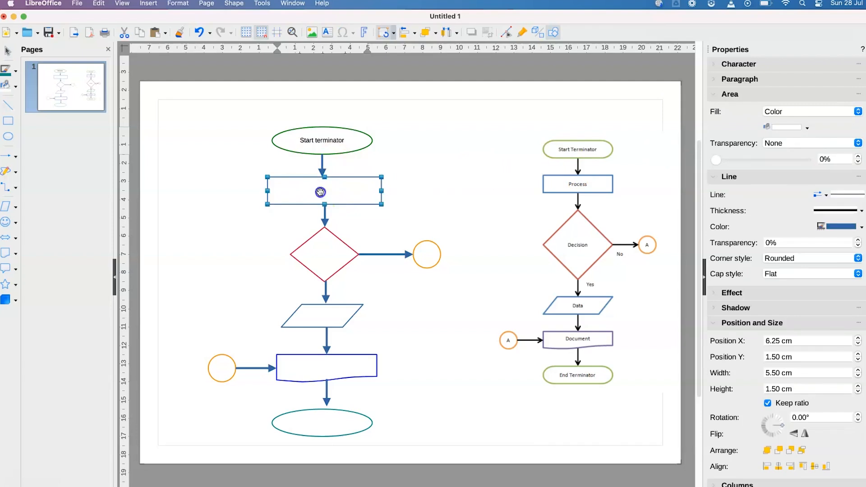
{"action": "left_click", "coordinate": [320, 191]}
{"action": "type", "text": "Process"}
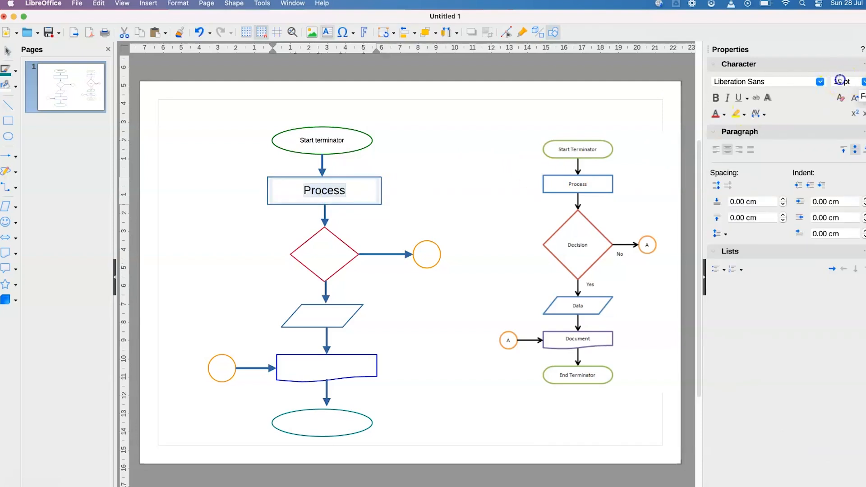
{"action": "key", "text": "Return"}
Label the diamond "Decision" and set the text to 10 pt
{"action": "left_click", "coordinate": [326, 257]}
{"action": "left_click", "coordinate": [326, 257]}
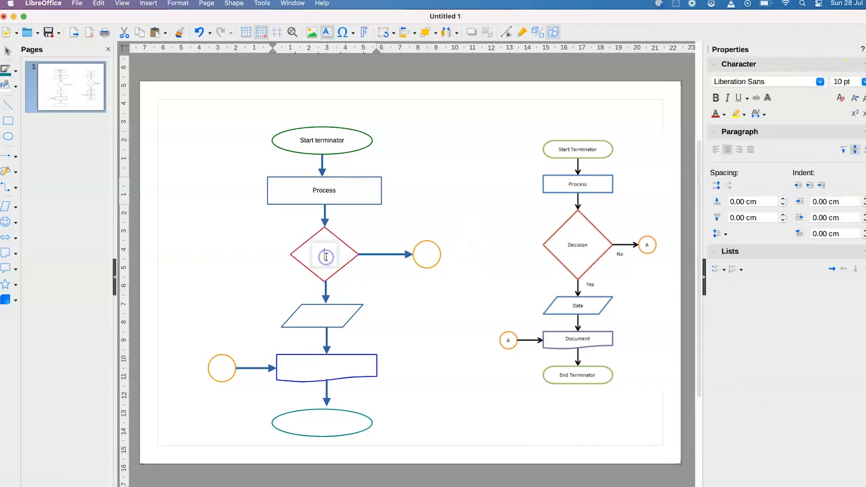
{"action": "type", "text": "Decision"}
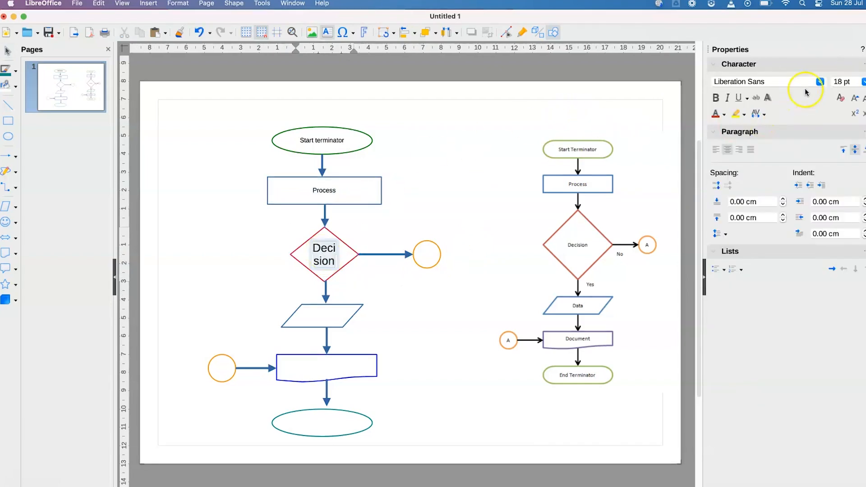
{"action": "left_click", "coordinate": [841, 83]}
{"action": "type", "text": "10"}
{"action": "key", "text": "Return"}
{"action": "left_click", "coordinate": [427, 280]}
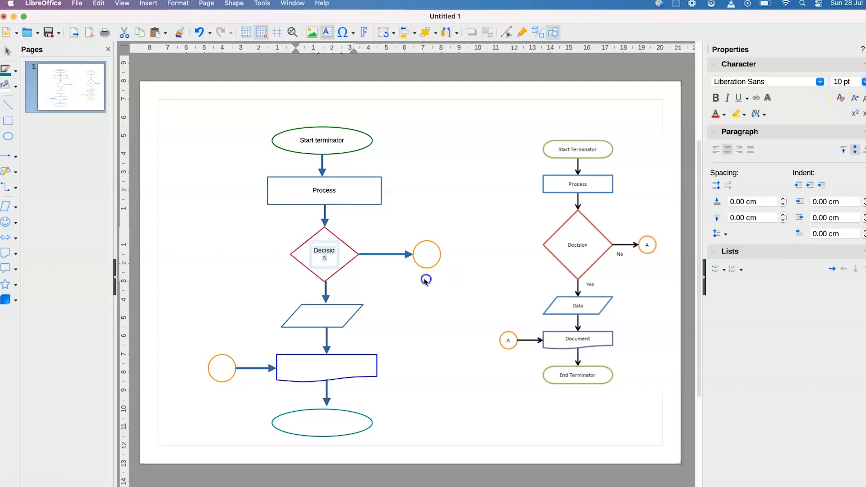
Widen the Decision diamond leftward to 4.00 cm so its label fits on one line
{"action": "left_click", "coordinate": [309, 259]}
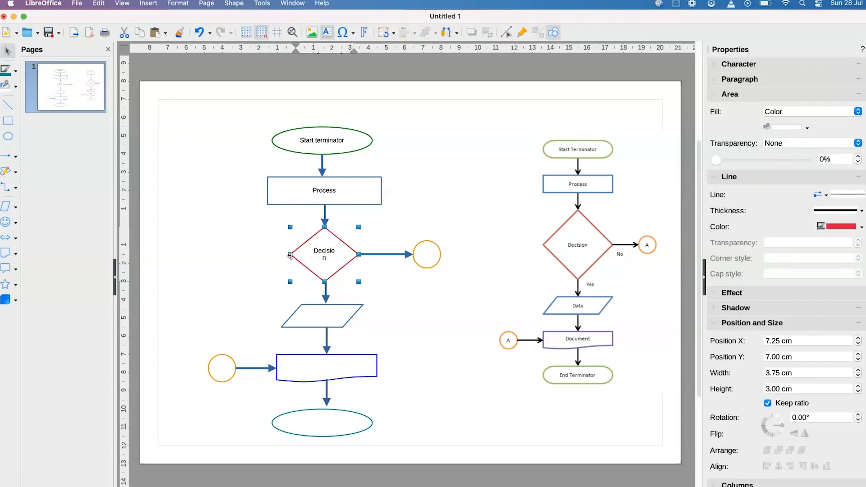
{"action": "left_click_drag", "start_coordinate": [291, 255], "coordinate": [286, 254]}
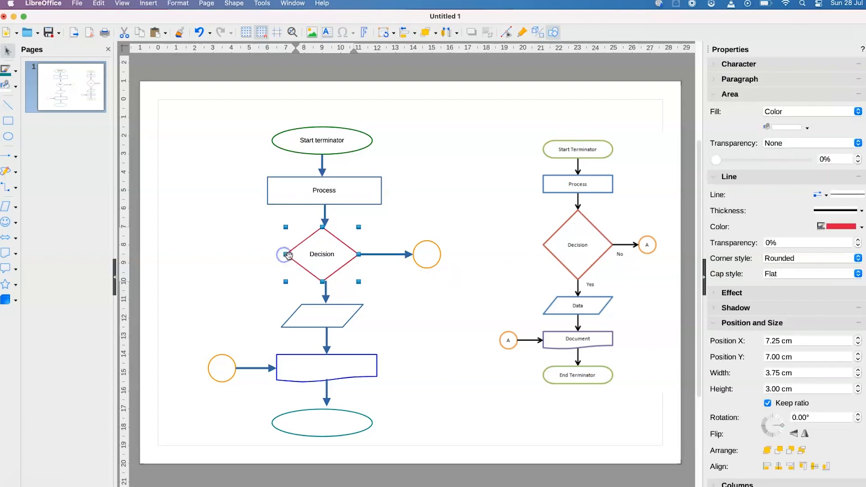
{"action": "left_click", "coordinate": [374, 274]}
Label the parallelogram "Data" and set the text to 10 pt
{"action": "double_click", "coordinate": [319, 314]}
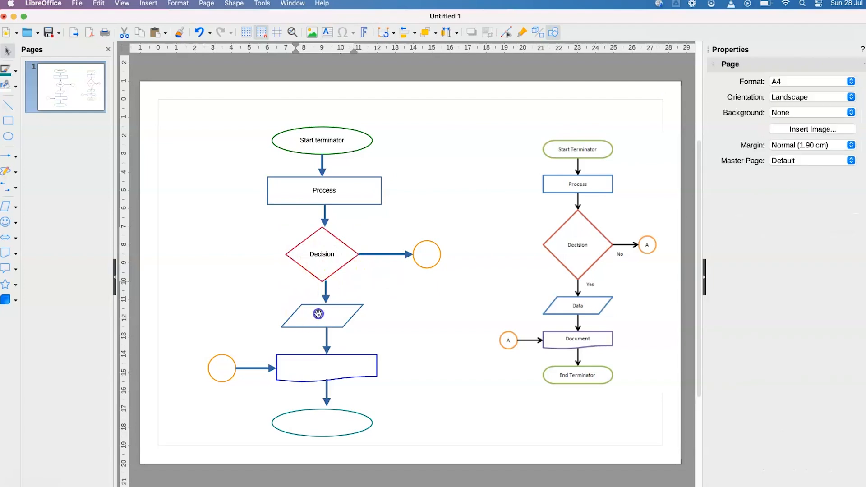
{"action": "type", "text": "DAta"}
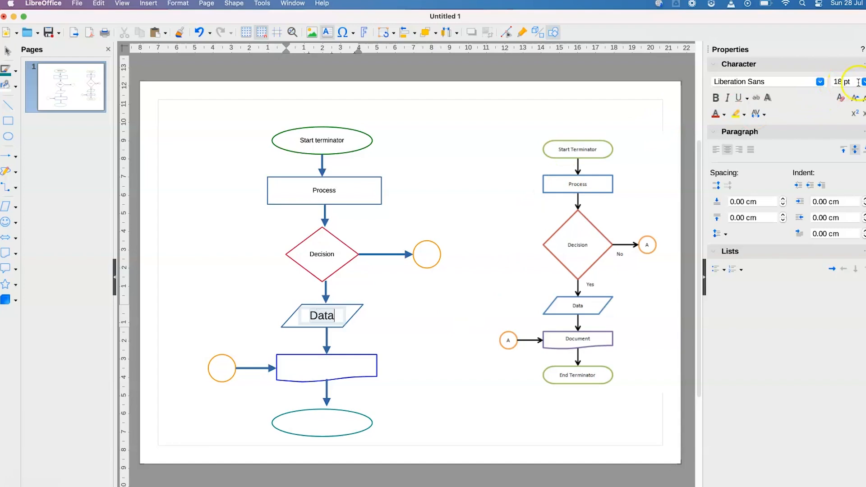
{"action": "left_click", "coordinate": [842, 82]}
{"action": "key", "text": "BackSpace"}
{"action": "type", "text": "0"}
{"action": "key", "text": "Return"}
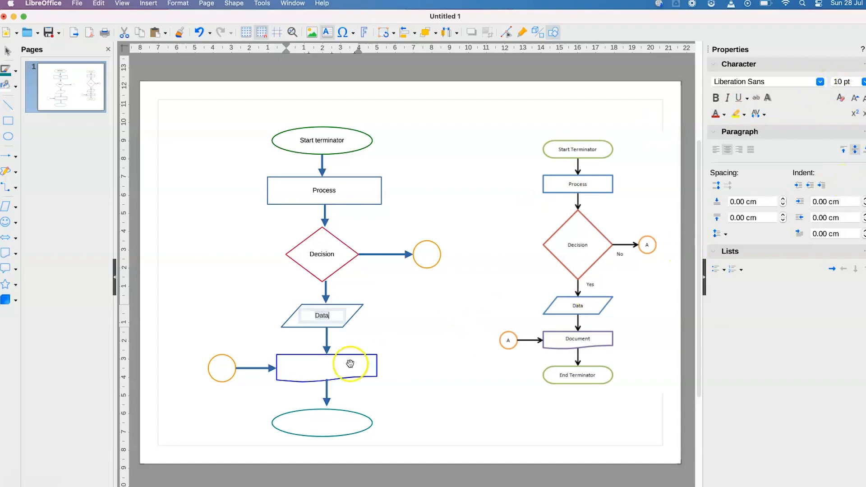
Label the wavy-bottomed shape below the parallelogram "Document" and set the text to 10 pt
{"action": "left_click", "coordinate": [316, 364]}
{"action": "left_click", "coordinate": [316, 364]}
{"action": "type", "text": "Document"}
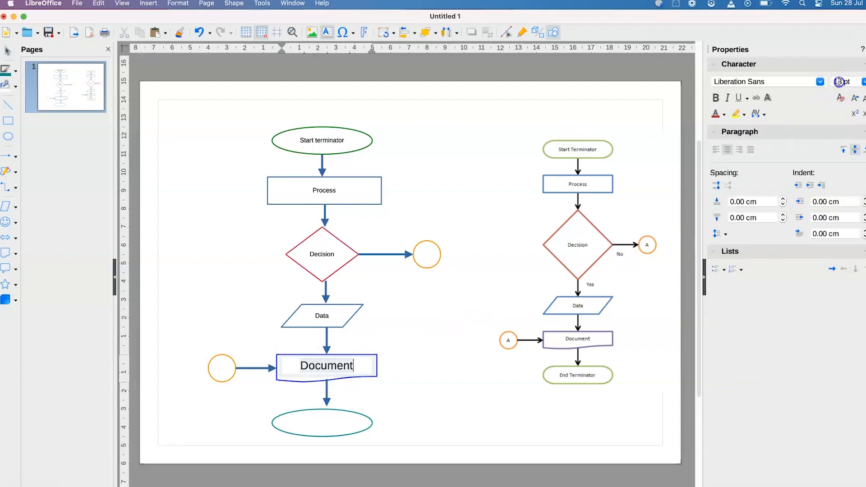
{"action": "type", "text": "0"}
{"action": "key", "text": "Return"}
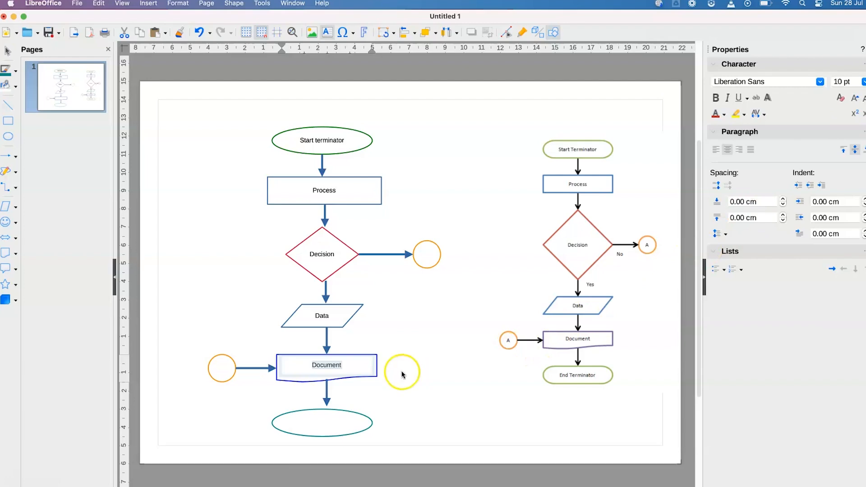
Label the bottom ellipse "End terminator" and set the text to 10 pt
{"action": "left_click", "coordinate": [323, 427]}
{"action": "left_click", "coordinate": [323, 427]}
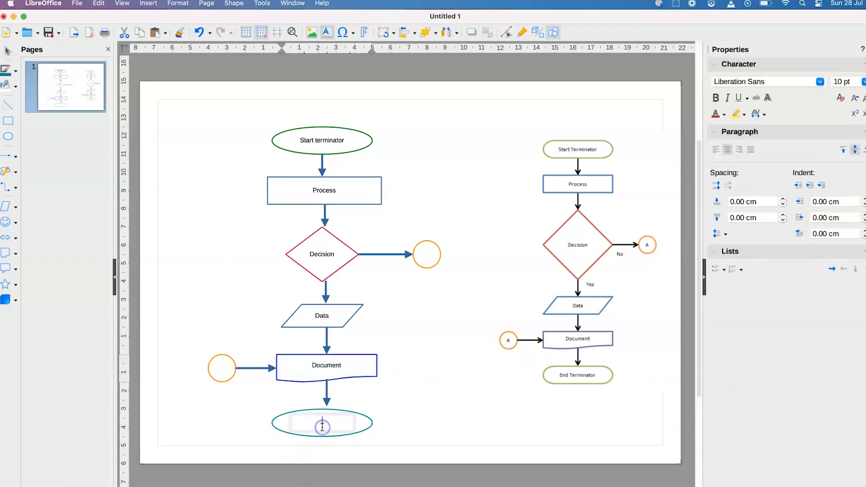
{"action": "type", "text": "End terminator"}
{"action": "key", "text": "super+a"}
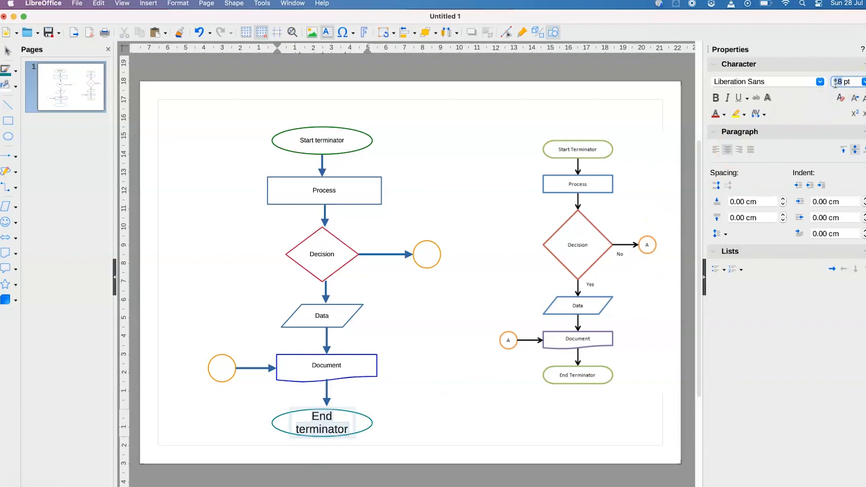
{"action": "key", "text": "Return"}
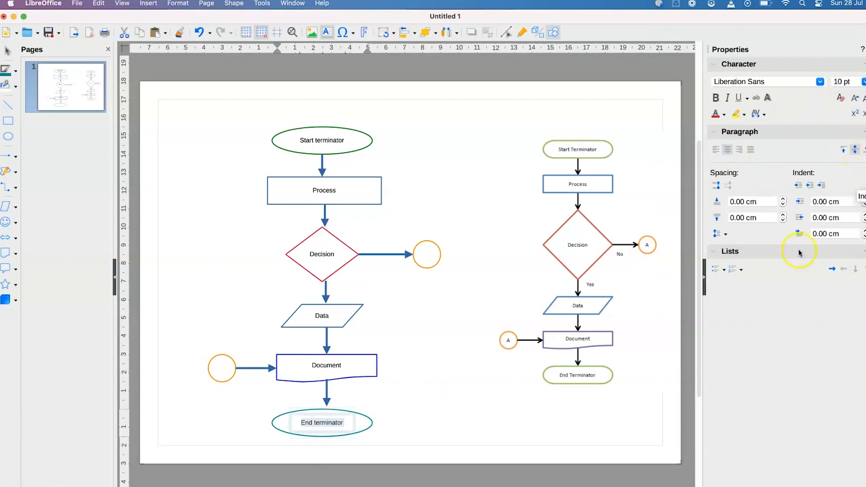
{"action": "left_click", "coordinate": [391, 387]}
Label both orange circles "A", the one beside the Document shape and the one beside the diamond
{"action": "left_click", "coordinate": [220, 368]}
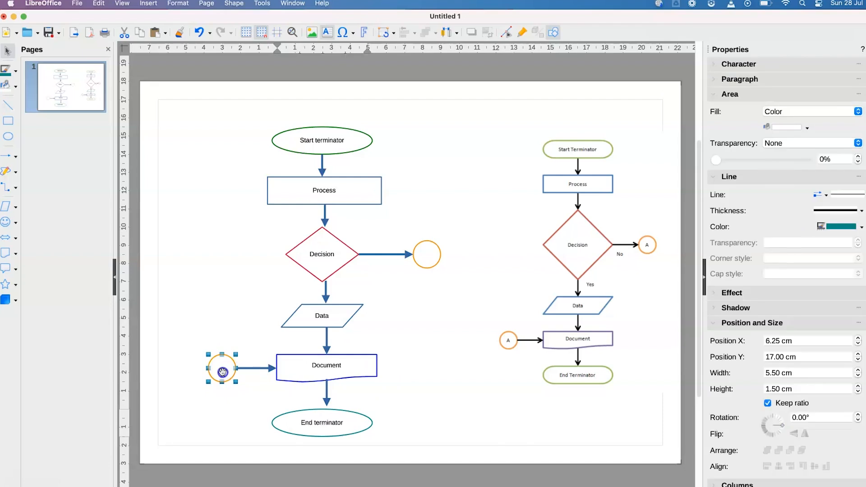
{"action": "type", "text": "A"}
{"action": "left_click", "coordinate": [403, 294]}
{"action": "left_click", "coordinate": [427, 260]}
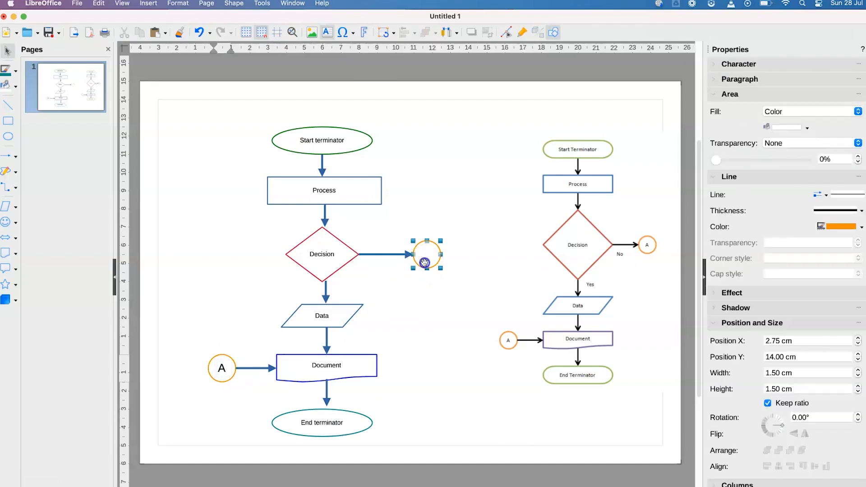
{"action": "type", "text": "A"}
{"action": "left_click", "coordinate": [431, 315]}
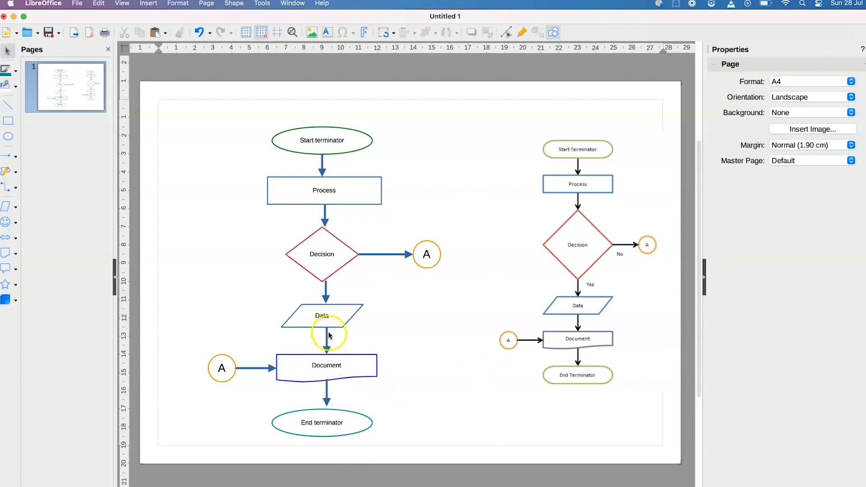
Shift the arrow between the diamond and the Data shape slightly left to centre it under the diamond's tip
{"action": "left_click", "coordinate": [326, 296]}
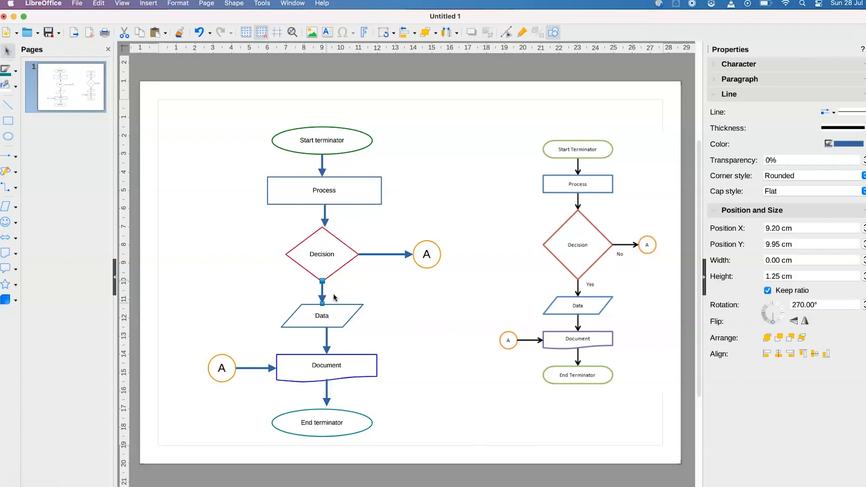
{"action": "left_click", "coordinate": [247, 310]}
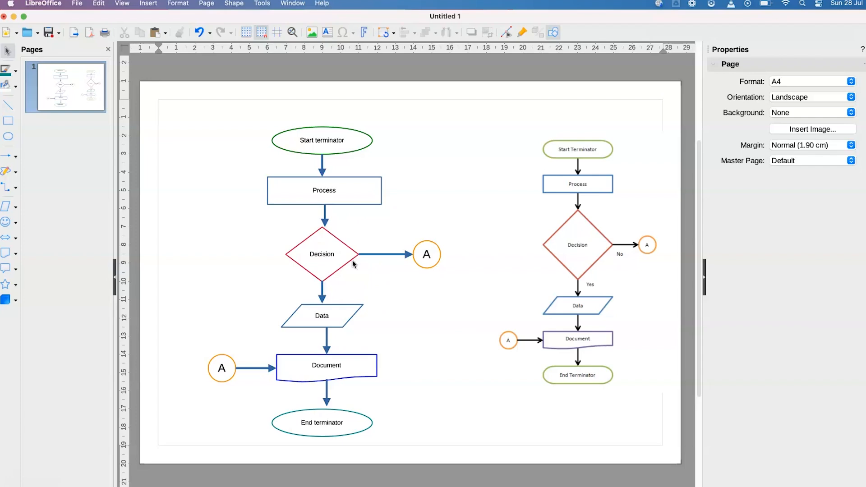
Group all the flowchart's shapes and arrows, and move the group about 2 cm to the right and 0.25 cm up
{"action": "left_click", "coordinate": [321, 246]}
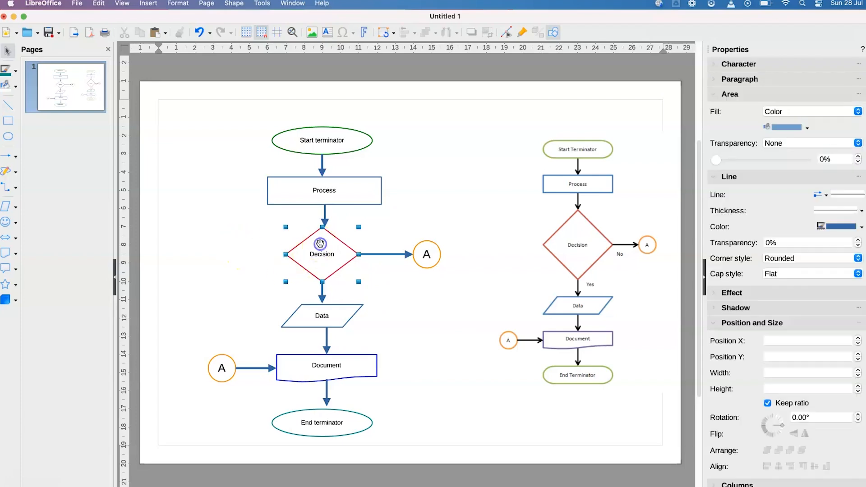
{"action": "left_click_drag", "start_coordinate": [172, 110], "coordinate": [466, 447]}
{"action": "right_click", "coordinate": [329, 243]}
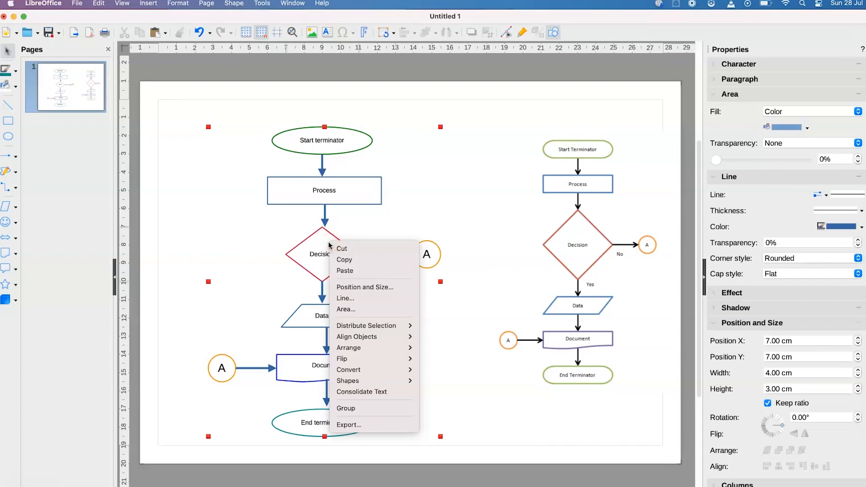
{"action": "left_click", "coordinate": [344, 360]}
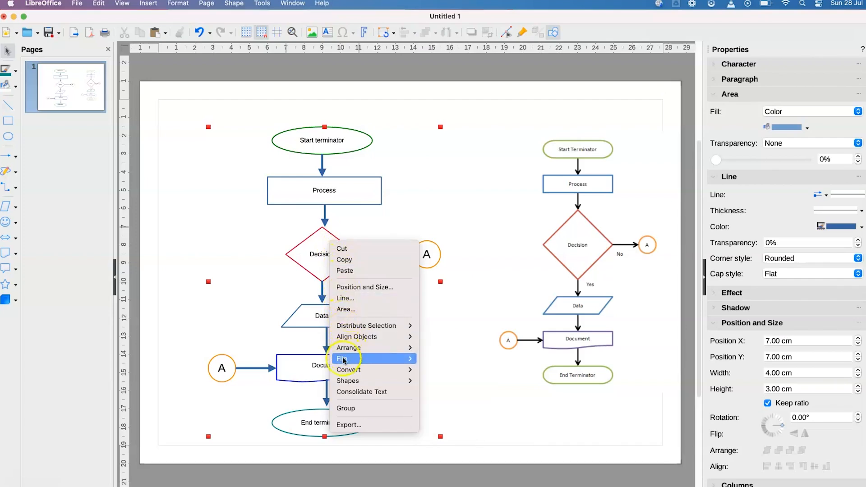
{"action": "left_click", "coordinate": [340, 409]}
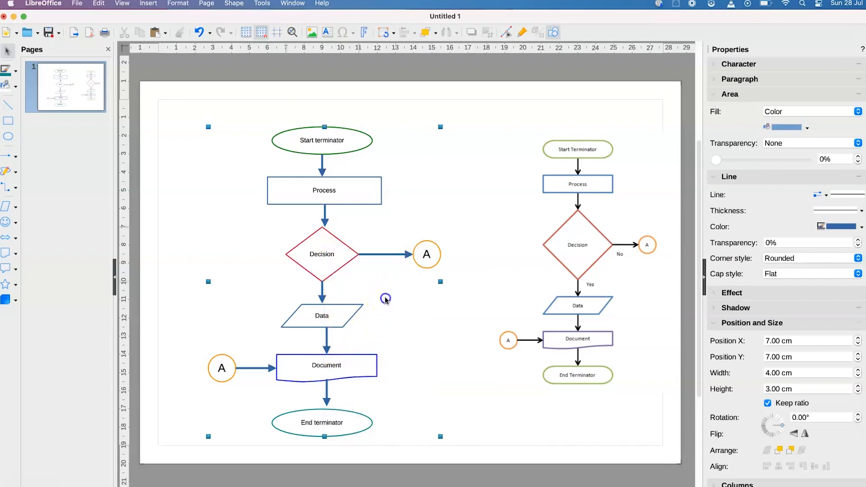
{"action": "left_click", "coordinate": [385, 300]}
{"action": "left_click_drag", "start_coordinate": [335, 251], "coordinate": [315, 235]}
{"action": "left_click_drag", "start_coordinate": [302, 234], "coordinate": [372, 247]}
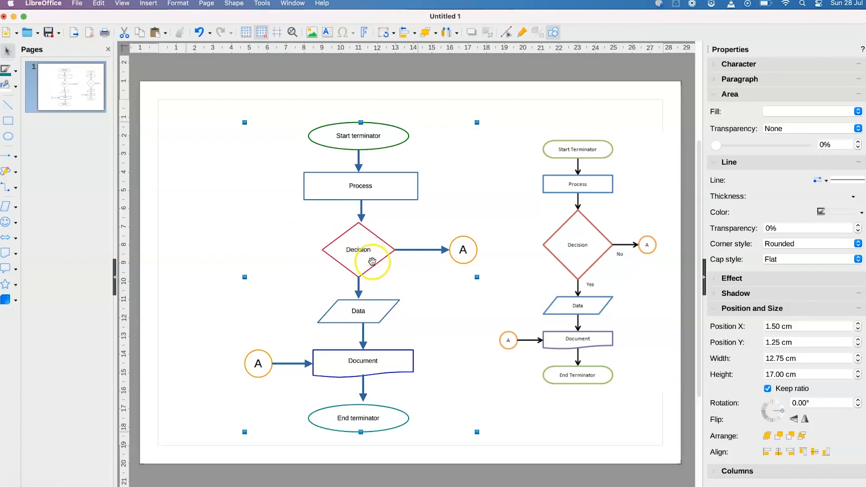
Delete the reference flowchart image and move the grouped flowchart about 2.25 cm further right, toward the page centre
{"action": "left_click", "coordinate": [566, 267]}
{"action": "key", "text": "Delete"}
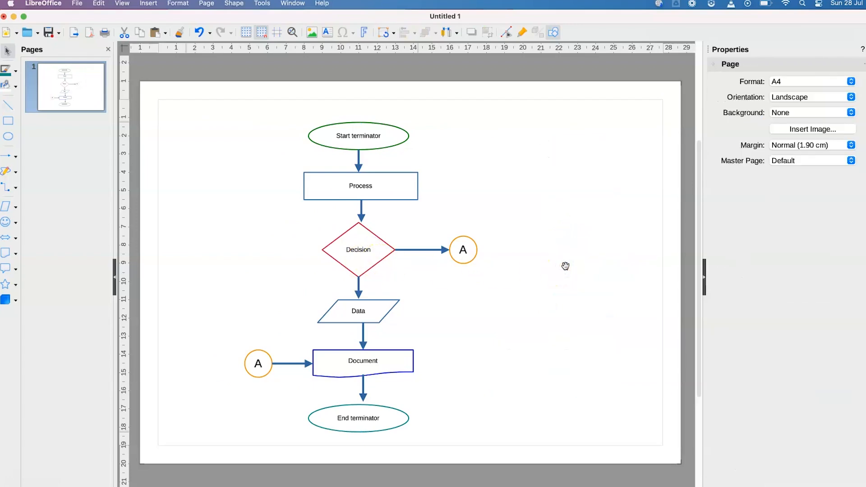
{"action": "left_click", "coordinate": [355, 246]}
{"action": "left_click_drag", "start_coordinate": [354, 246], "coordinate": [395, 246]}
{"action": "left_click", "coordinate": [542, 232]}
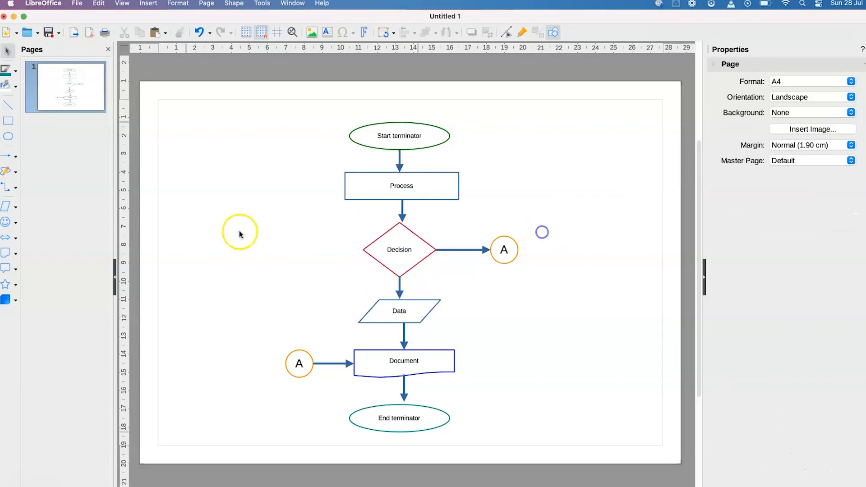
Save the drawing in the Documents folder as "Drawing 1" in the ODF Drawing (.odg) format
{"action": "left_click", "coordinate": [78, 3]}
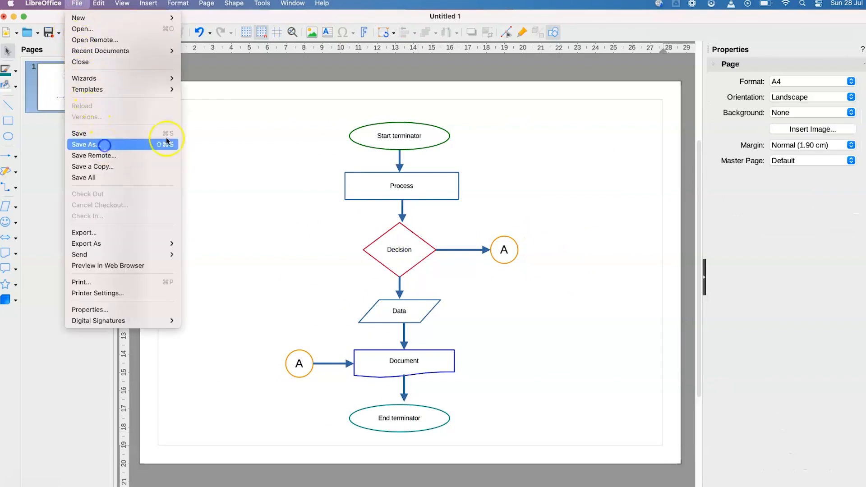
{"action": "left_click", "coordinate": [109, 145]}
{"action": "left_click", "coordinate": [499, 219]}
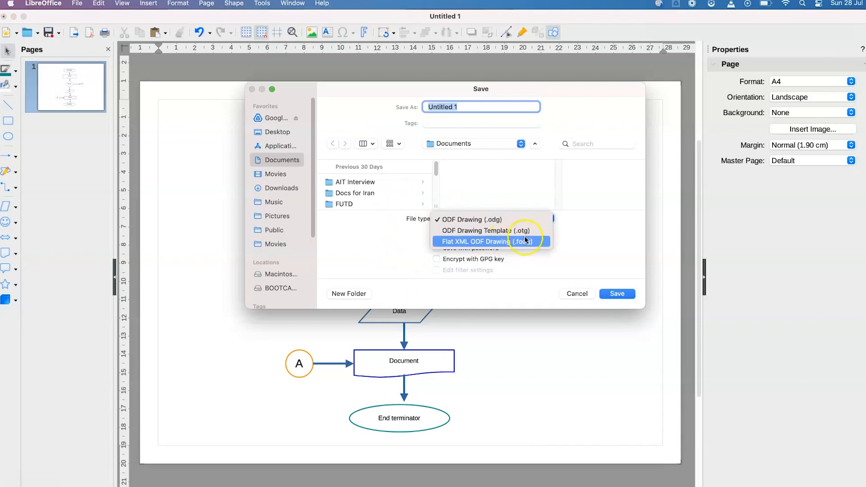
{"action": "left_click", "coordinate": [462, 108]}
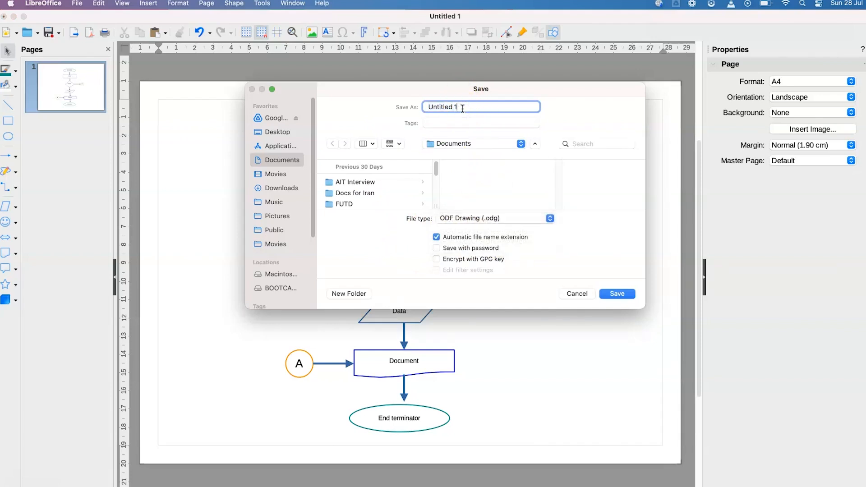
{"action": "triple_click", "coordinate": [462, 108]}
{"action": "type", "text": "Drawing"}
{"action": "left_click", "coordinate": [616, 291]}
Export the drawing to the Documents folder as "Drawing 1" in the PNG - Portable Network Graphics format
{"action": "left_click", "coordinate": [74, 32]}
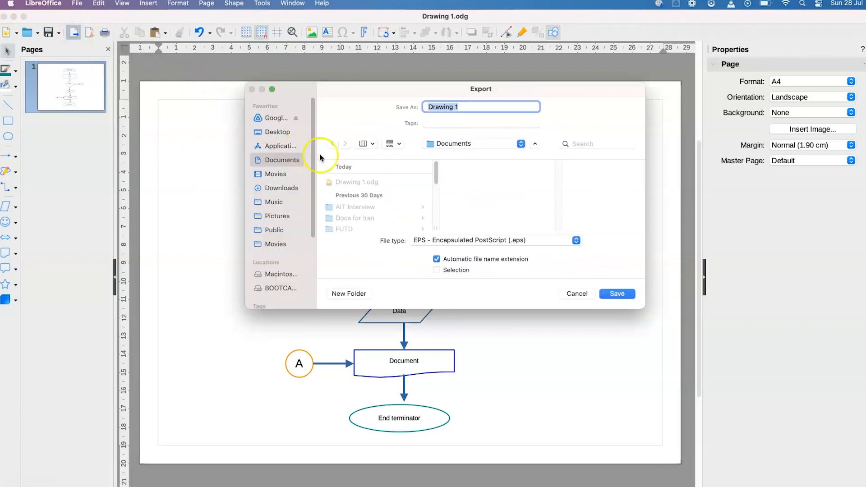
{"action": "left_click", "coordinate": [507, 244]}
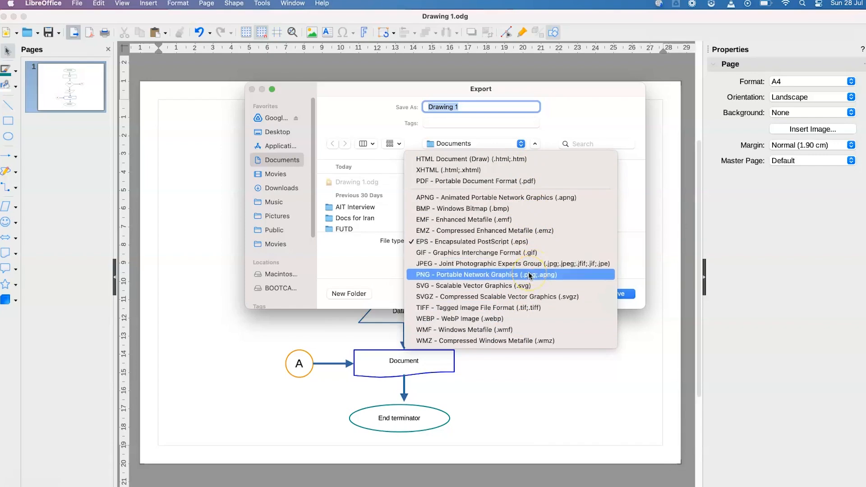
{"action": "left_click", "coordinate": [530, 276]}
{"action": "left_click", "coordinate": [619, 296]}
{"action": "left_click", "coordinate": [499, 383]}
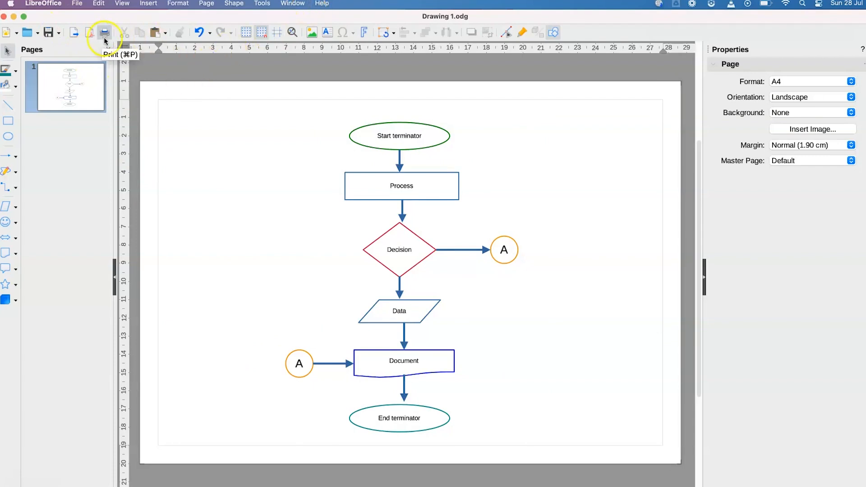
Export the drawing directly as a PDF named "Drawing 1" in the Documents folder
{"action": "left_click", "coordinate": [89, 32]}
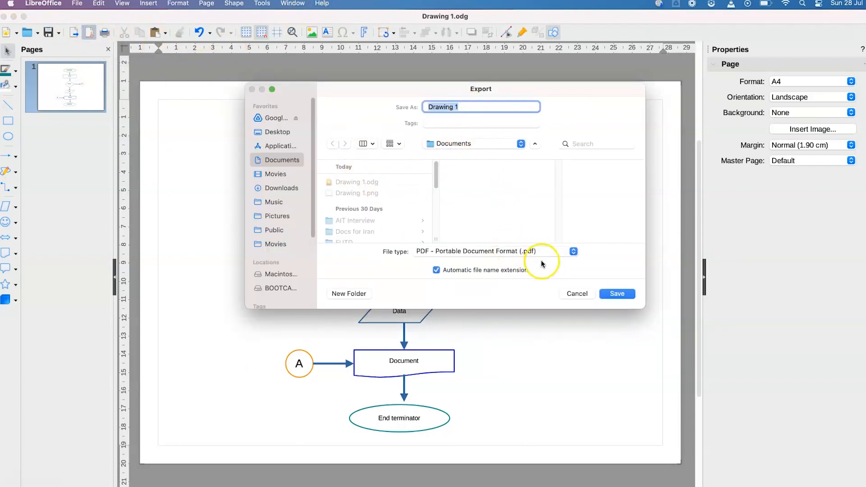
{"action": "left_click", "coordinate": [617, 293]}
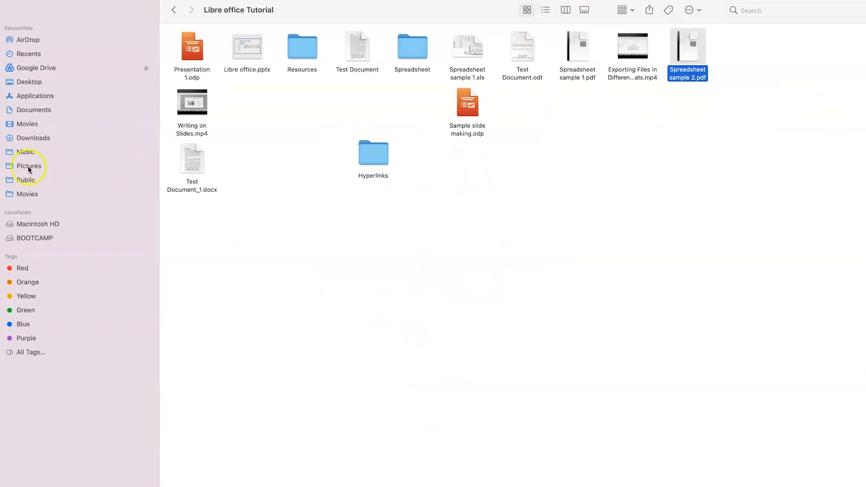
Switch to Finder, show the Documents folder as a list, and open Drawing 1.pdf and Drawing 1.png to check the exports
{"action": "left_click", "coordinate": [56, 109]}
{"action": "left_click", "coordinate": [545, 9]}
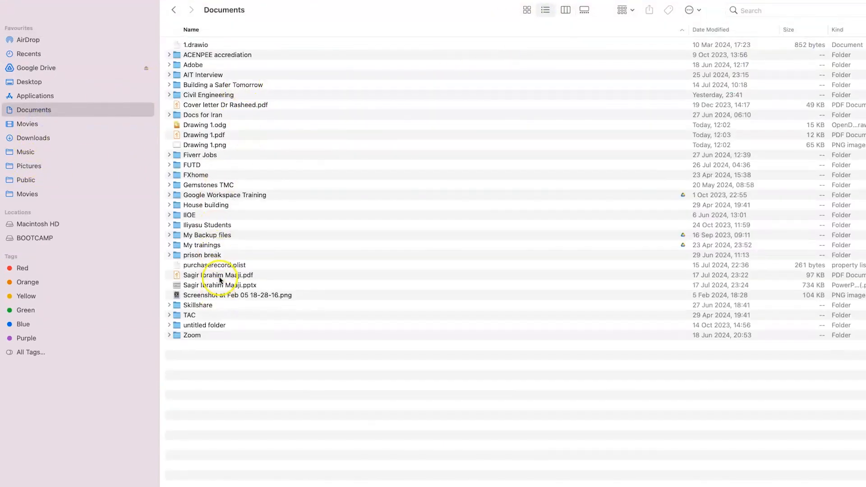
{"action": "double_click", "coordinate": [226, 134]}
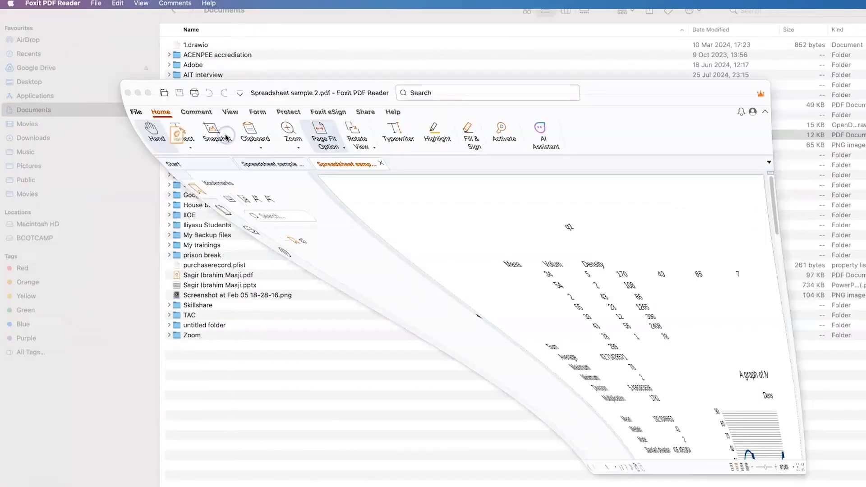
{"action": "scroll", "coordinate": [445, 326], "scroll_direction": "down", "scroll_amount": 3}
{"action": "scroll", "coordinate": [457, 334], "scroll_direction": "up", "scroll_amount": 3}
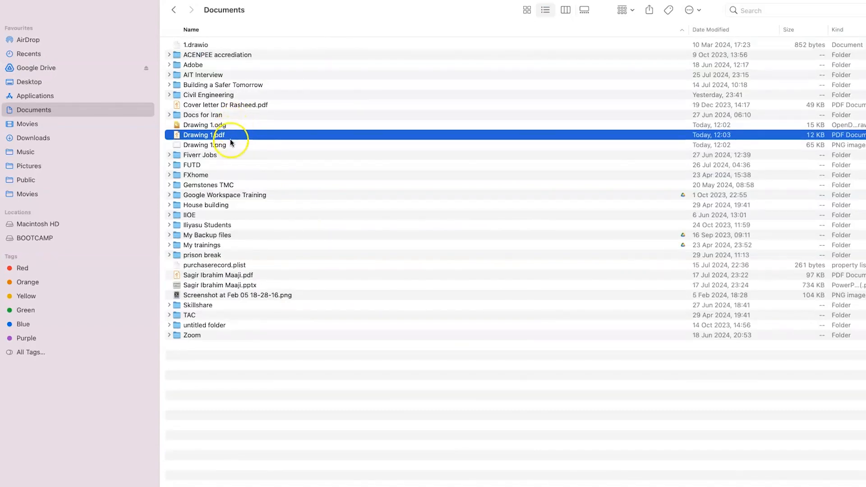
{"action": "left_click", "coordinate": [218, 145]}
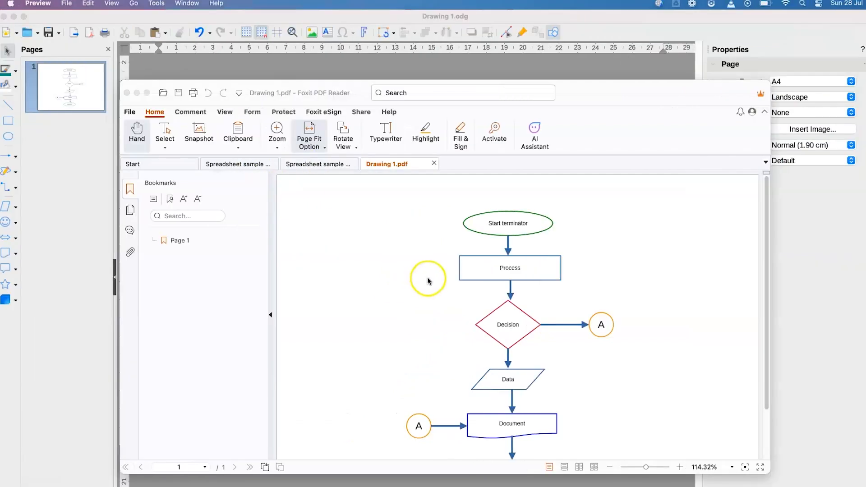